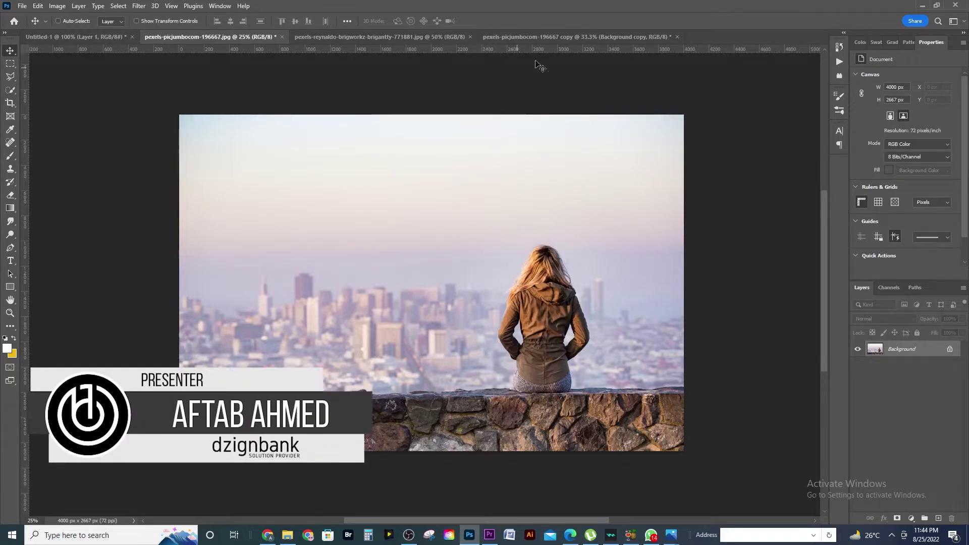
- Review the finished night-city composite and the source photos of the woman and the night skyline in their open documents
{"action": "left_click", "coordinate": [545, 38]}
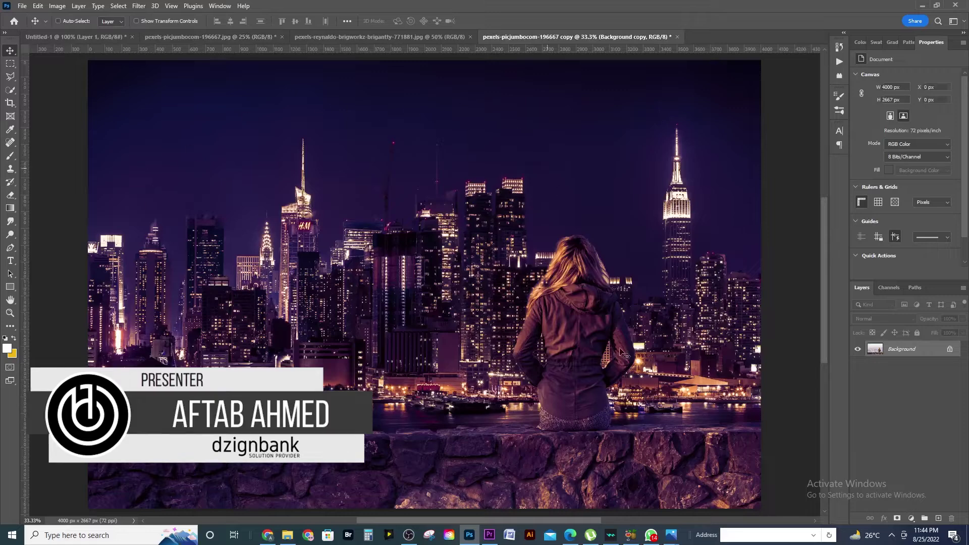
{"action": "left_click", "coordinate": [504, 329], "text": "alt"}
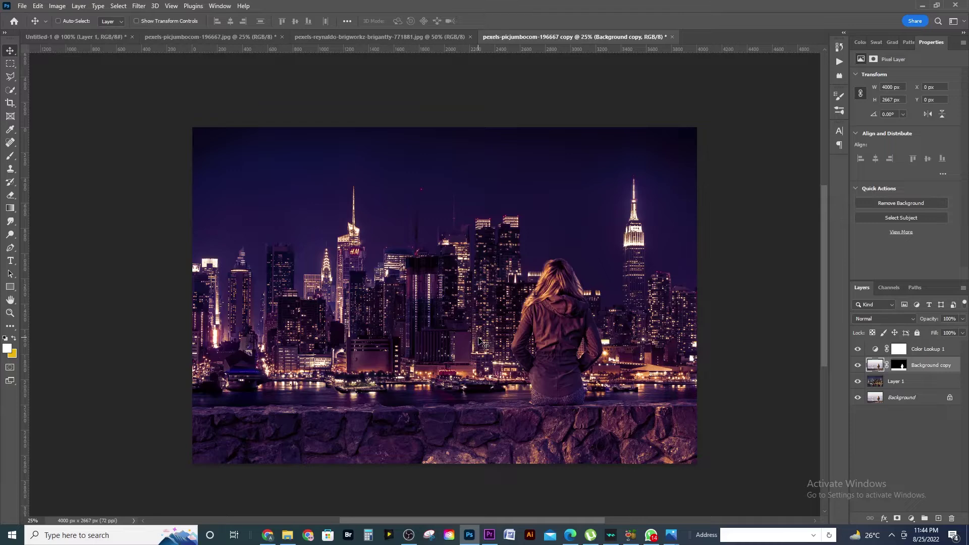
{"action": "left_click", "coordinate": [237, 36]}
{"action": "left_click", "coordinate": [331, 37]}
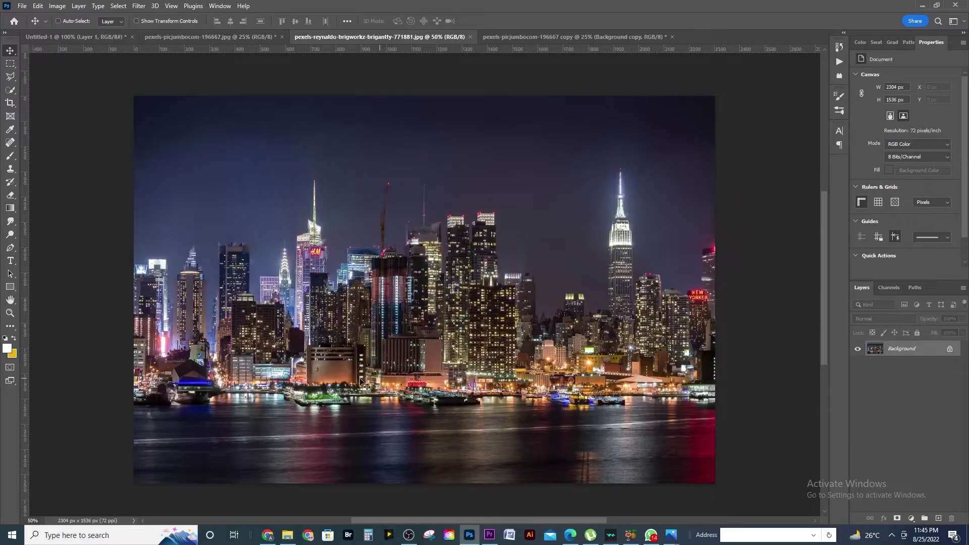
- Duplicate the Background layer in the woman photo, then make a second copy and delete that extra layer
{"action": "left_click", "coordinate": [238, 34]}
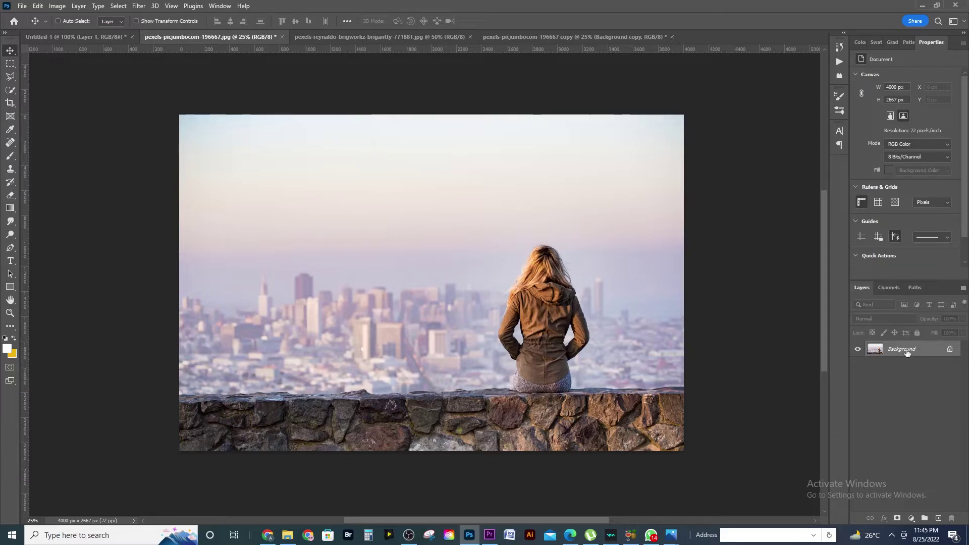
{"action": "key", "text": "ctrl"}
{"action": "key", "text": "ctrl+j"}
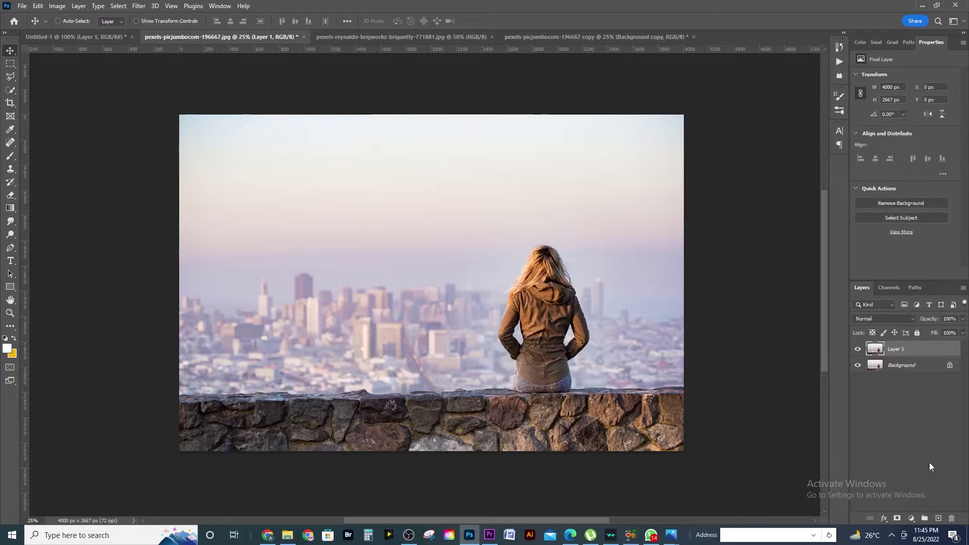
{"action": "left_click_drag", "start_coordinate": [904, 354], "coordinate": [938, 518]}
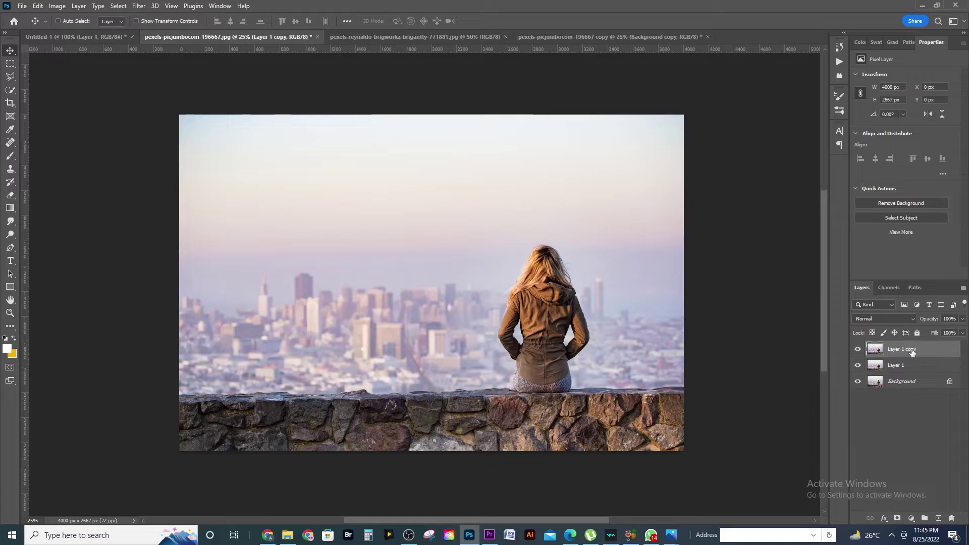
{"action": "left_click_drag", "start_coordinate": [913, 351], "coordinate": [951, 518]}
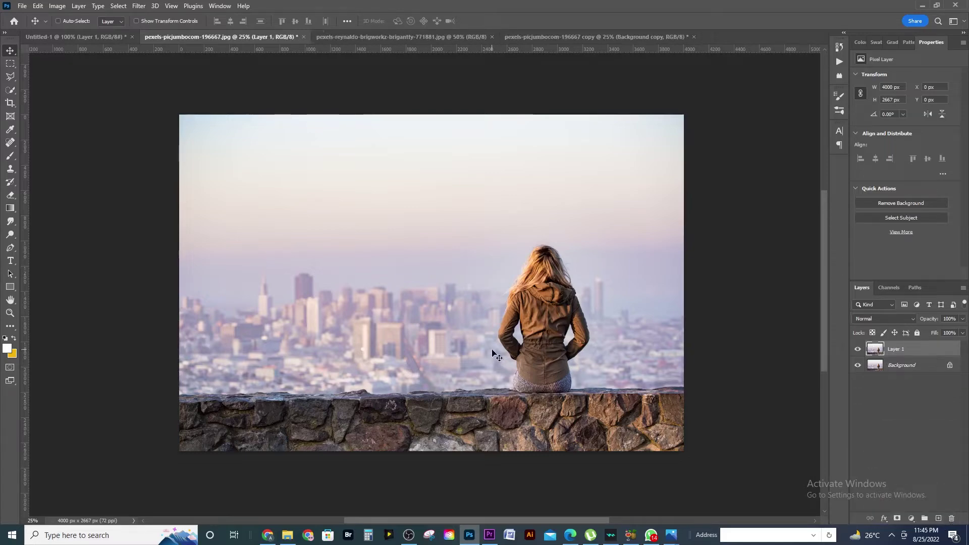
- Select the woman's hair and upper jacket on the duplicated layer with a 30 px Quick Selection brush
{"action": "left_click_drag", "start_coordinate": [561, 353], "coordinate": [587, 388]}
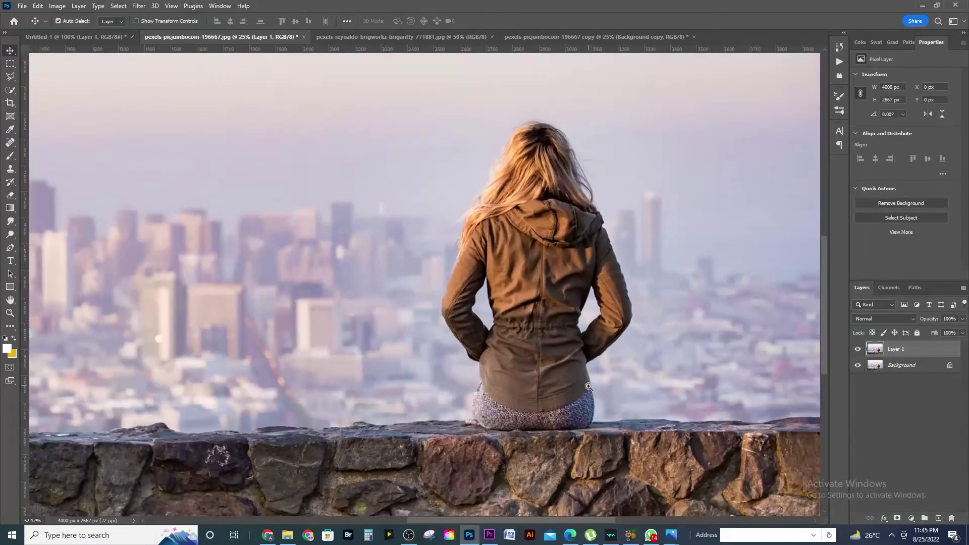
{"action": "key", "text": "ctrl"}
{"action": "left_click", "coordinate": [10, 91]}
{"action": "left_click_drag", "start_coordinate": [477, 129], "coordinate": [585, 129]}
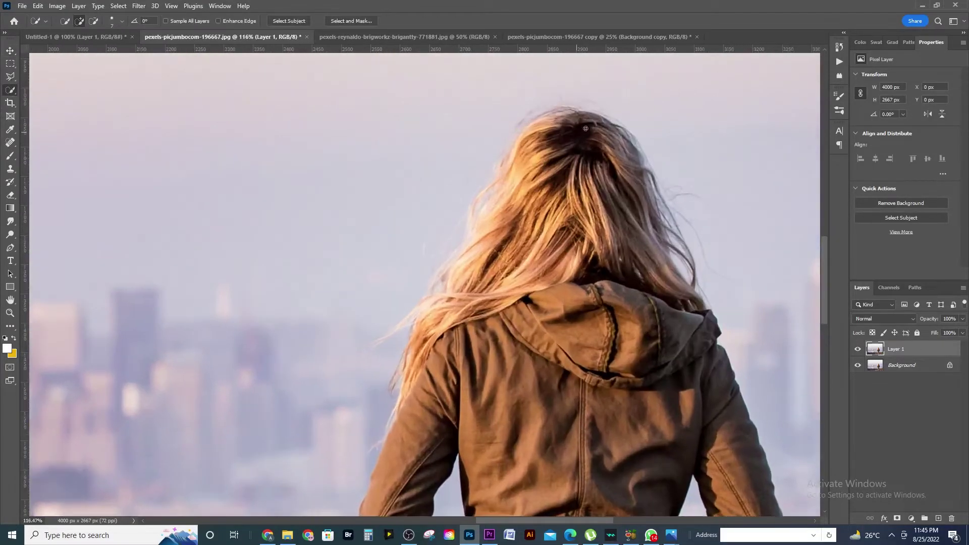
{"action": "key", "text": "bracketright"}
{"action": "key", "text": "bracketright"}
{"action": "key", "text": "bracketright"}
{"action": "mouse_move", "coordinate": [590, 133]}
{"action": "left_mouse_down"}
{"action": "mouse_move", "coordinate": [591, 124]}
{"action": "mouse_move", "coordinate": [565, 117]}
{"action": "mouse_move", "coordinate": [537, 140]}
{"action": "mouse_move", "coordinate": [455, 292]}
{"action": "left_mouse_up"}
{"action": "mouse_move", "coordinate": [429, 324]}
{"action": "left_mouse_down"}
{"action": "mouse_move", "coordinate": [389, 409]}
{"action": "mouse_move", "coordinate": [389, 441]}
{"action": "mouse_move", "coordinate": [453, 376]}
{"action": "mouse_move", "coordinate": [525, 193]}
{"action": "mouse_move", "coordinate": [584, 148]}
{"action": "mouse_move", "coordinate": [641, 192]}
{"action": "mouse_move", "coordinate": [729, 437]}
{"action": "left_mouse_up"}
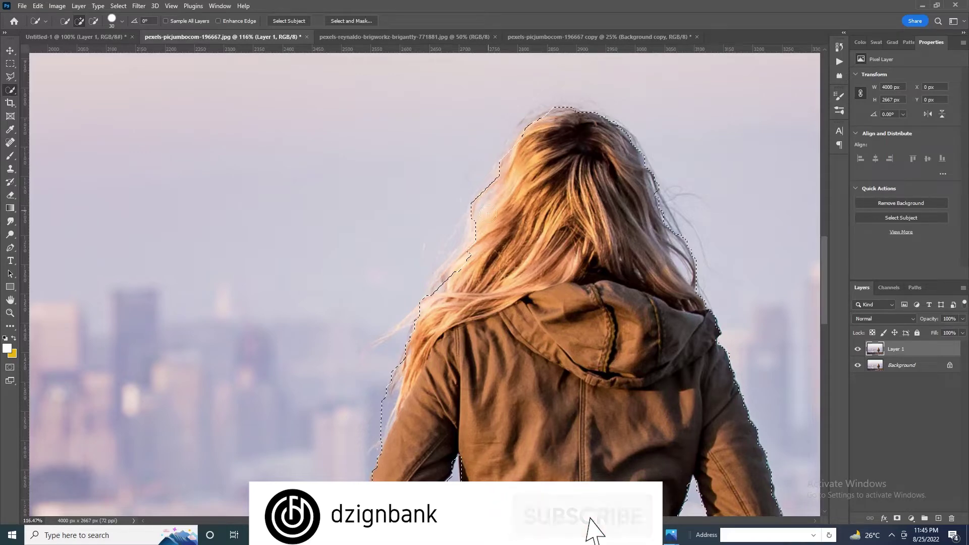
- Extend the selection over the woman's lower jacket and patterned trousers down to the wall
{"action": "mouse_move", "coordinate": [477, 201]}
{"action": "left_mouse_down"}
{"action": "mouse_move", "coordinate": [477, 254]}
{"action": "mouse_move", "coordinate": [444, 278]}
{"action": "mouse_move", "coordinate": [471, 250]}
{"action": "left_mouse_up"}
{"action": "left_click_drag", "start_coordinate": [546, 318], "coordinate": [543, 234]}
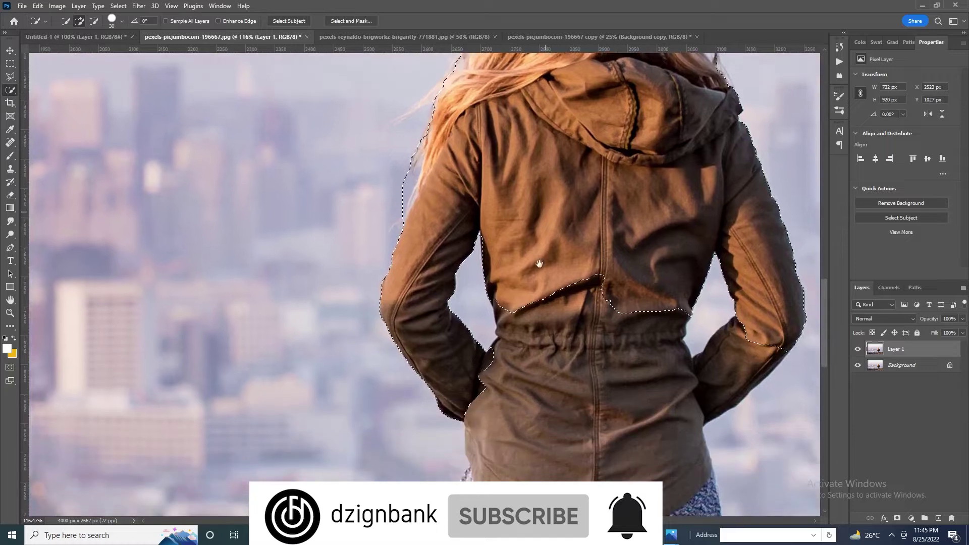
{"action": "mouse_move", "coordinate": [533, 340]}
{"action": "left_mouse_down"}
{"action": "mouse_move", "coordinate": [528, 354]}
{"action": "mouse_move", "coordinate": [555, 394]}
{"action": "mouse_move", "coordinate": [593, 417]}
{"action": "mouse_move", "coordinate": [579, 441]}
{"action": "mouse_move", "coordinate": [510, 450]}
{"action": "left_mouse_up"}
{"action": "left_click_drag", "start_coordinate": [656, 466], "coordinate": [645, 165]}
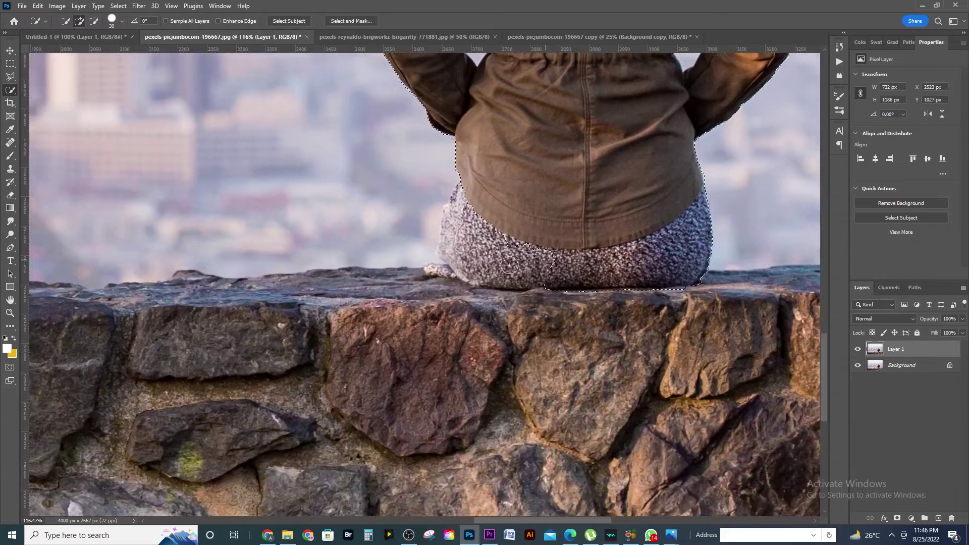
{"action": "mouse_move", "coordinate": [468, 256]}
{"action": "left_mouse_down"}
{"action": "mouse_move", "coordinate": [464, 209]}
{"action": "mouse_move", "coordinate": [448, 237]}
{"action": "mouse_move", "coordinate": [452, 278]}
{"action": "mouse_move", "coordinate": [475, 280]}
{"action": "left_mouse_up"}
{"action": "left_click", "coordinate": [480, 260], "text": "ctrl+alt"}
{"action": "left_click", "coordinate": [484, 261], "text": "ctrl+alt"}
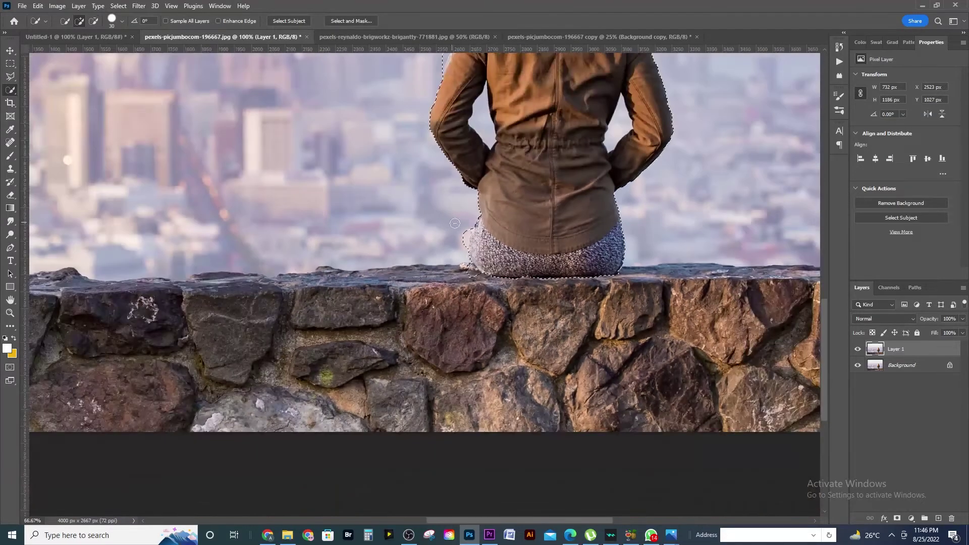
- Add the full width of the stone wall to the selection with a 200 px Quick Selection brush
{"action": "left_click", "coordinate": [396, 309], "text": "ctrl+alt"}
{"action": "left_click_drag", "start_coordinate": [413, 318], "coordinate": [559, 278]}
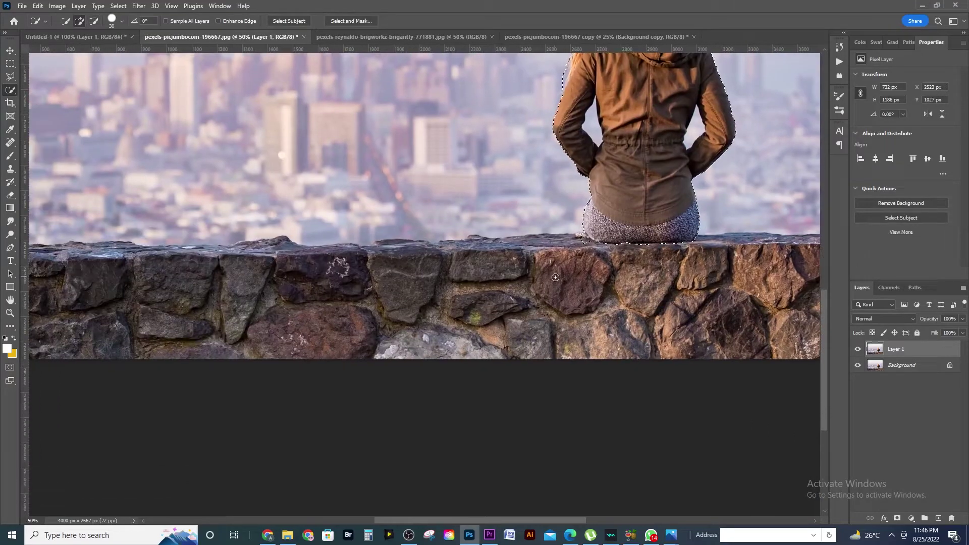
{"action": "key", "text": "bracketright"}
{"action": "key", "text": "bracketright"}
{"action": "key", "text": "bracketright"}
{"action": "key", "text": "bracketright"}
{"action": "key", "text": "bracketright"}
{"action": "key", "text": "bracketright"}
{"action": "key", "text": "bracketright"}
{"action": "key", "text": "bracketright"}
{"action": "key", "text": "bracketright"}
{"action": "key", "text": "bracketright"}
{"action": "key", "text": "bracketright"}
{"action": "mouse_move", "coordinate": [633, 253]}
{"action": "left_mouse_down"}
{"action": "mouse_move", "coordinate": [579, 290]}
{"action": "mouse_move", "coordinate": [469, 310]}
{"action": "mouse_move", "coordinate": [226, 309]}
{"action": "mouse_move", "coordinate": [28, 279]}
{"action": "left_mouse_up"}
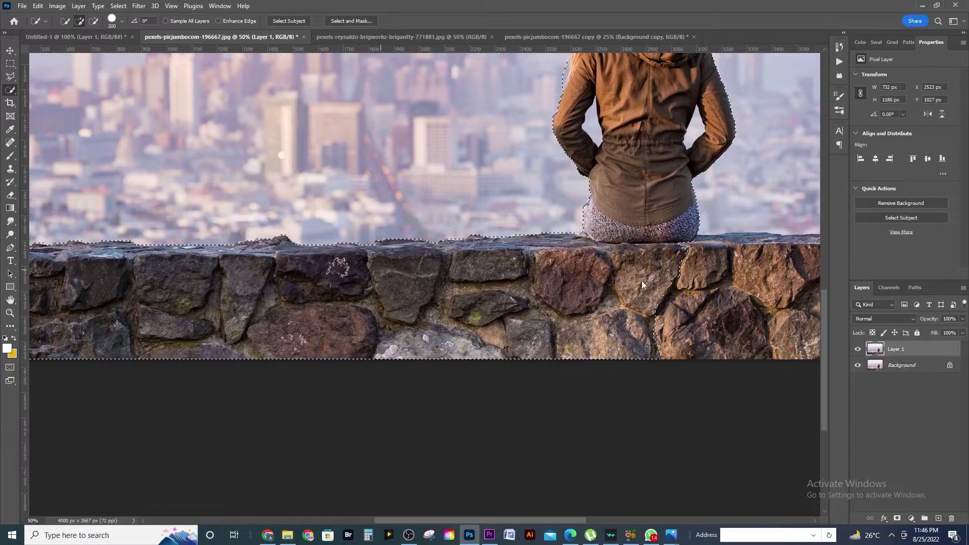
{"action": "scroll", "coordinate": [338, 271], "scroll_direction": "right", "scroll_amount": 5}
{"action": "left_click", "coordinate": [382, 274]}
{"action": "left_click_drag", "start_coordinate": [382, 274], "coordinate": [573, 271]}
- Try to subtract the gap between the woman's left arm and waist from the selection with a 60 px brush
{"action": "scroll", "coordinate": [336, 266], "scroll_direction": "up", "scroll_amount": 5}
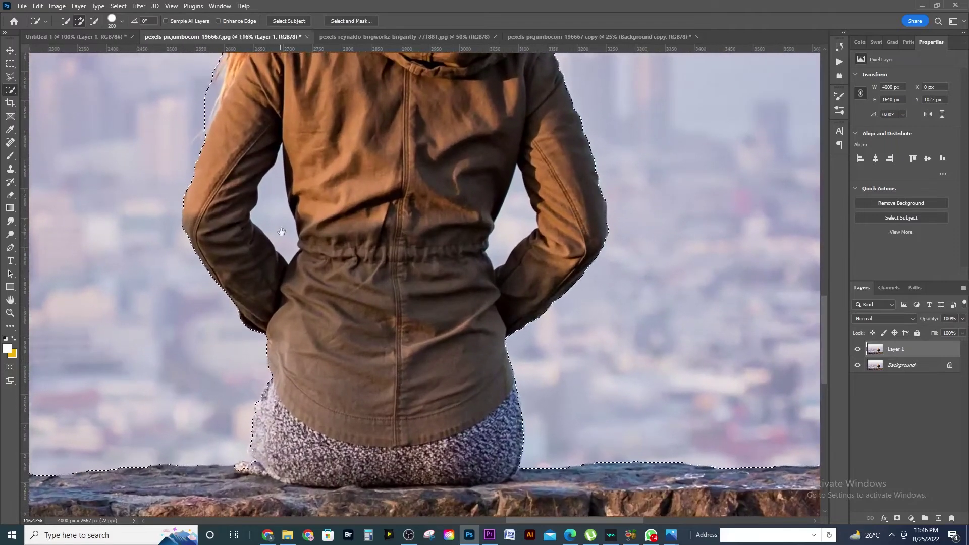
{"action": "left_click_drag", "start_coordinate": [282, 232], "coordinate": [324, 297]}
{"action": "key", "text": "bracketleft"}
{"action": "key", "text": "bracketleft"}
{"action": "key", "text": "bracketleft"}
{"action": "key", "text": "bracketleft"}
{"action": "key", "text": "bracketleft"}
{"action": "key", "text": "bracketleft"}
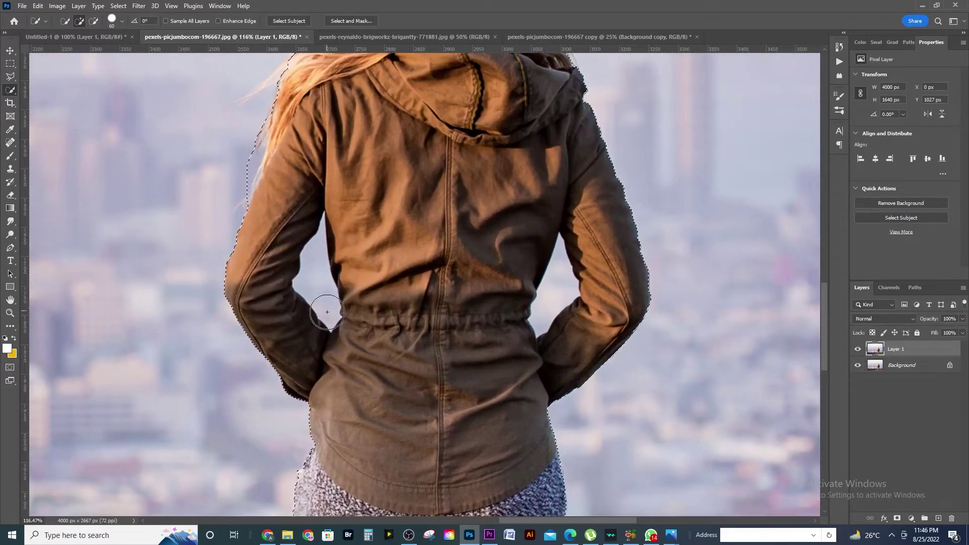
{"action": "key", "text": "alt"}
{"action": "mouse_move", "coordinate": [332, 322]}
{"action": "left_mouse_down"}
{"action": "mouse_move", "coordinate": [314, 258]}
{"action": "mouse_move", "coordinate": [350, 327]}
{"action": "left_mouse_up"}
{"action": "key", "text": "ctrl+z"}
- Subtract the background gaps between both arms and the waist from the selection with a 10 px brush
{"action": "key", "text": "bracketleft"}
{"action": "key", "text": "bracketleft"}
{"action": "key", "text": "bracketleft"}
{"action": "key", "text": "bracketleft"}
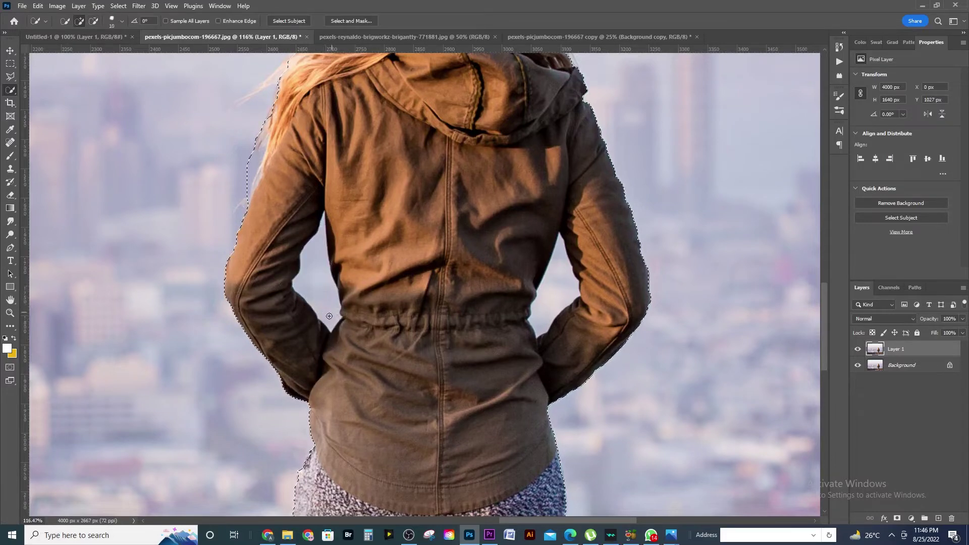
{"action": "key", "text": "alt"}
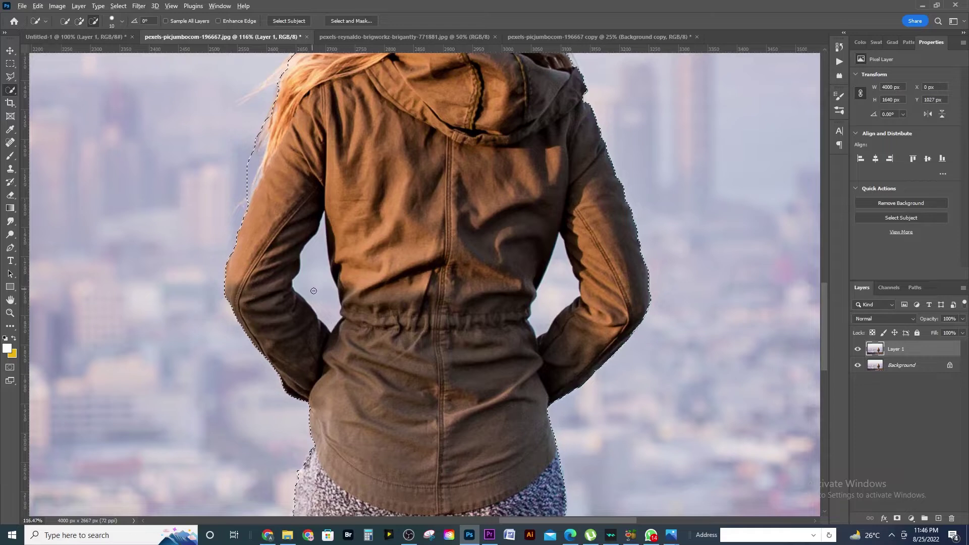
{"action": "mouse_move", "coordinate": [331, 325]}
{"action": "left_mouse_down"}
{"action": "mouse_move", "coordinate": [311, 242]}
{"action": "mouse_move", "coordinate": [333, 315]}
{"action": "left_mouse_up"}
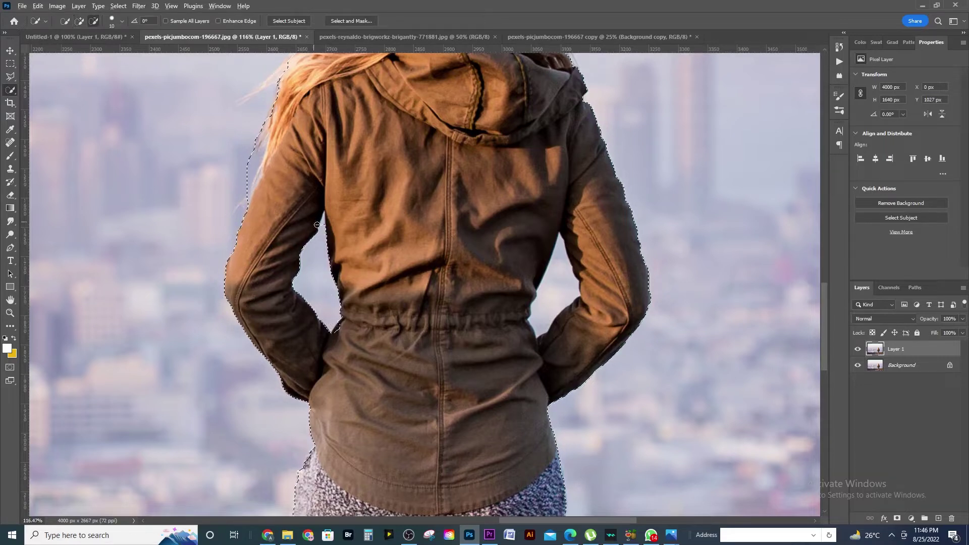
{"action": "key", "text": "alt"}
{"action": "mouse_move", "coordinate": [569, 260]}
{"action": "left_mouse_down"}
{"action": "mouse_move", "coordinate": [561, 234]}
{"action": "mouse_move", "coordinate": [558, 286]}
{"action": "left_mouse_up"}
- Trim the extra background beside the woman's hair and left shoulder out of the selection
{"action": "key", "text": "alt"}
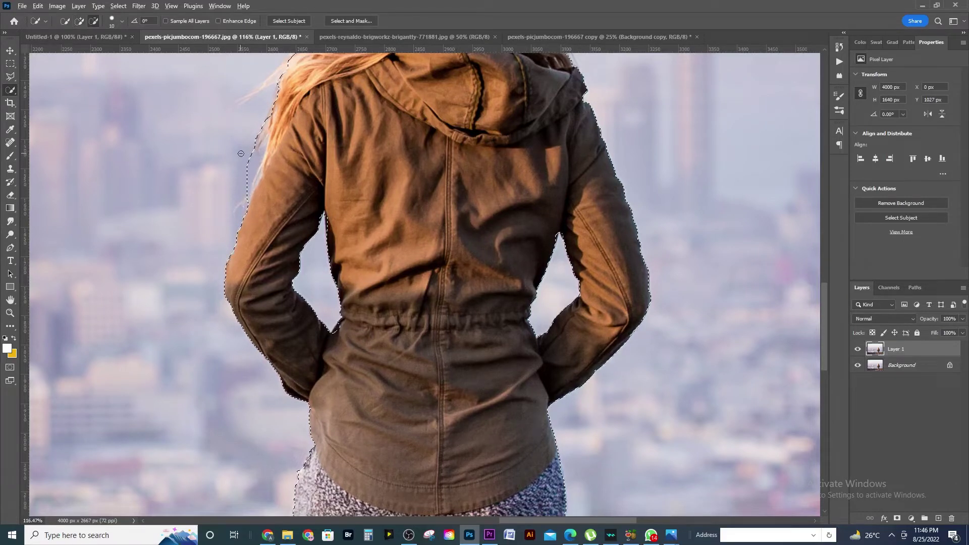
{"action": "mouse_move", "coordinate": [241, 153]}
{"action": "left_mouse_down"}
{"action": "mouse_move", "coordinate": [254, 164]}
{"action": "mouse_move", "coordinate": [244, 196]}
{"action": "left_mouse_up"}
{"action": "left_click_drag", "start_coordinate": [497, 203], "coordinate": [486, 368]}
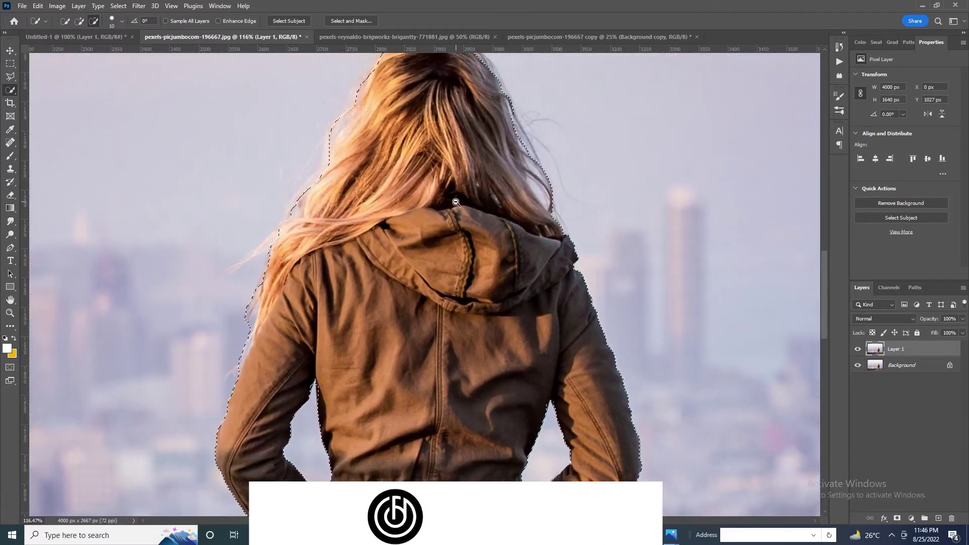
{"action": "scroll", "coordinate": [504, 245], "scroll_direction": "down", "scroll_amount": 5}
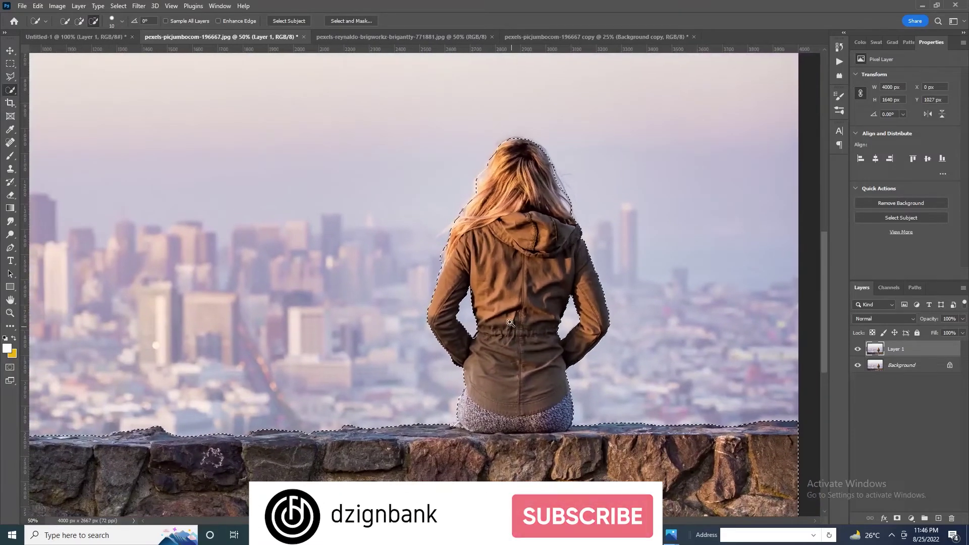
{"action": "scroll", "coordinate": [515, 276], "scroll_direction": "down", "scroll_amount": 2}
{"action": "left_click_drag", "start_coordinate": [515, 275], "coordinate": [508, 280]}
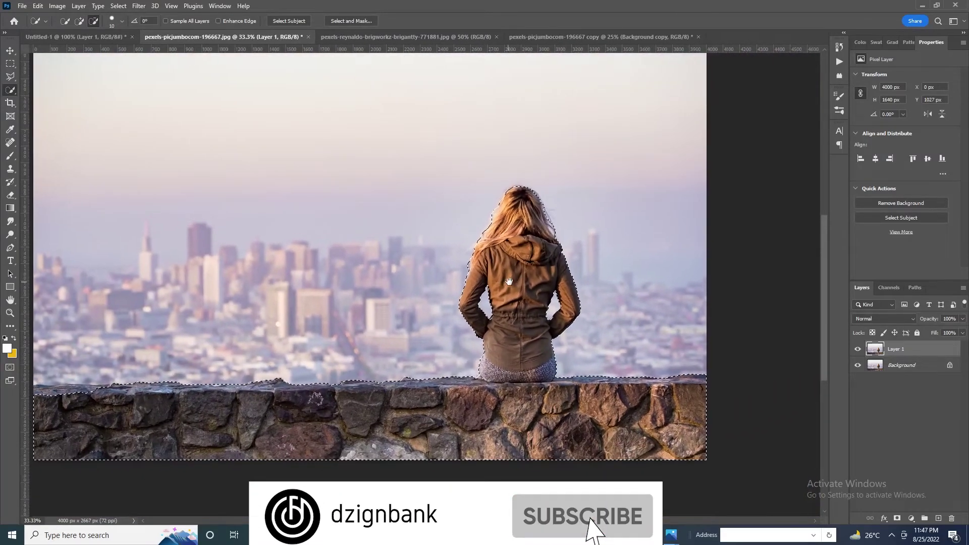
- Extend the selection along the wall's upper edge, including its left end, with a 70 px Quick Selection brush
{"action": "right_click", "coordinate": [8, 94]}
{"action": "left_click", "coordinate": [51, 90]}
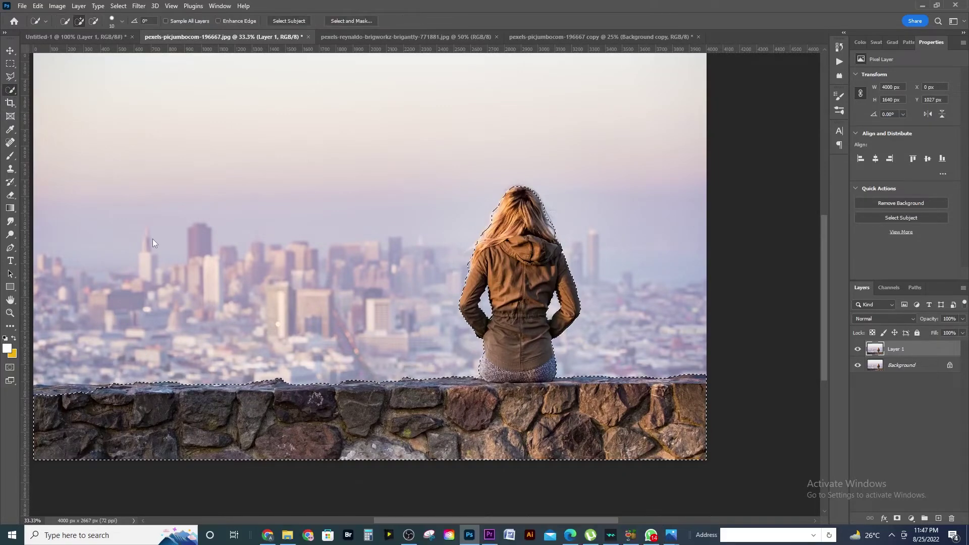
{"action": "key", "text": "bracketright"}
{"action": "key", "text": "bracketright"}
{"action": "key", "text": "bracketright"}
{"action": "key", "text": "bracketright"}
{"action": "key", "text": "bracketright"}
{"action": "key", "text": "bracketright"}
{"action": "key", "text": "bracketright"}
{"action": "key", "text": "bracketright"}
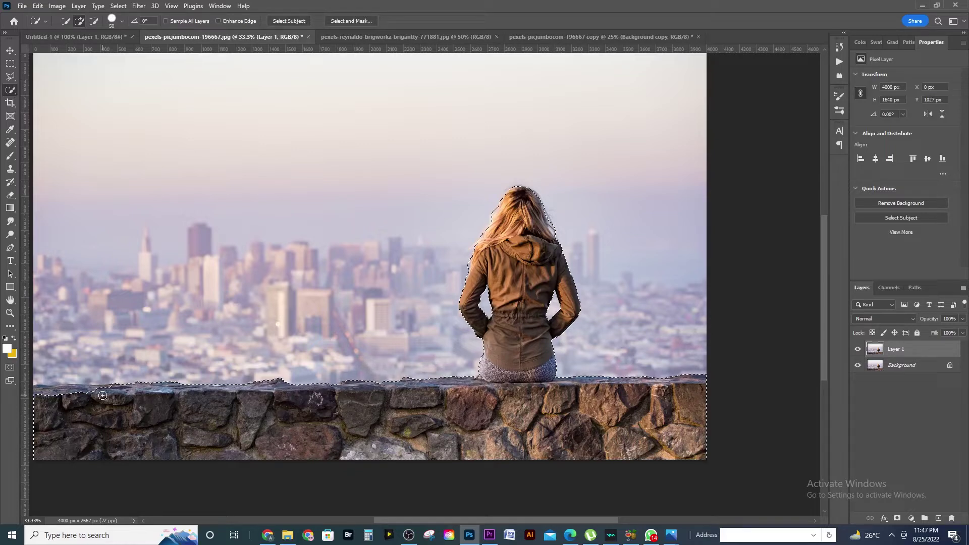
{"action": "key", "text": "bracketright"}
{"action": "key", "text": "bracketright"}
{"action": "left_click_drag", "start_coordinate": [102, 395], "coordinate": [522, 392]}
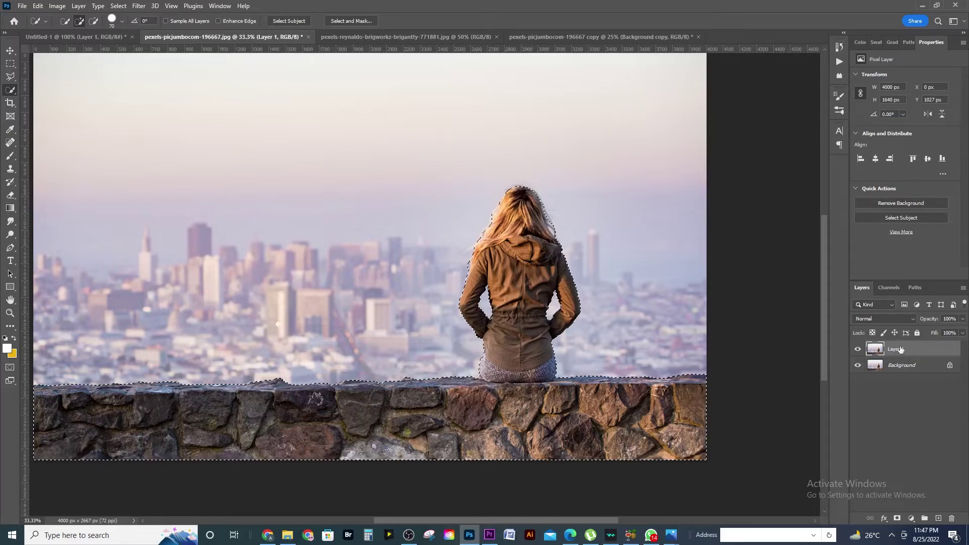
- Add a layer mask to Layer 1 from the selection and hide the Background layer
{"action": "left_click", "coordinate": [896, 519]}
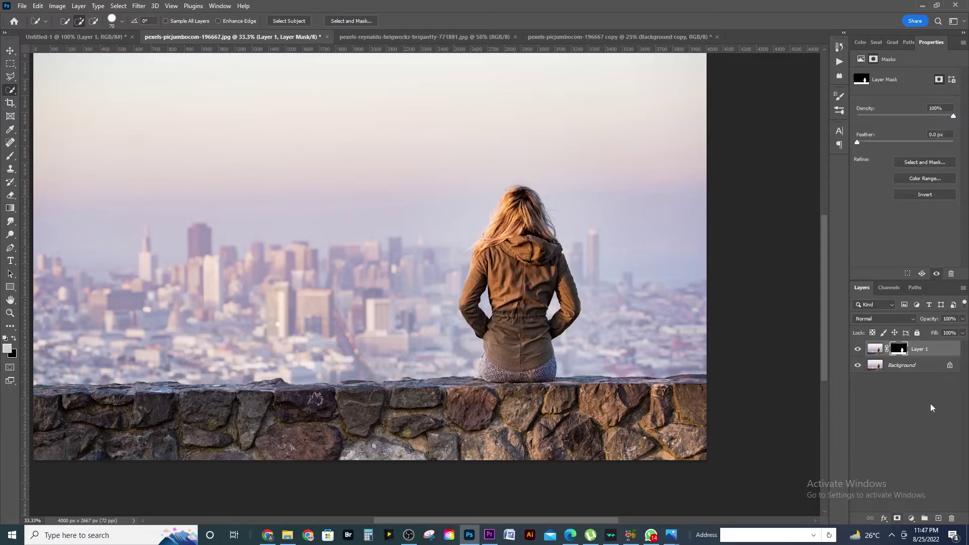
{"action": "left_click", "coordinate": [857, 365]}
{"action": "left_click", "coordinate": [857, 348]}
{"action": "left_click", "coordinate": [857, 349]}
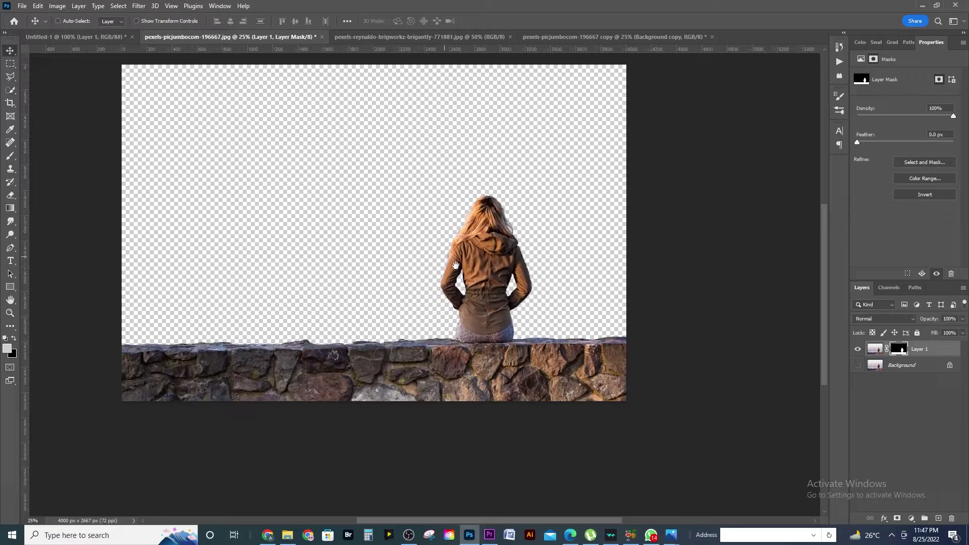
{"action": "left_click", "coordinate": [456, 265], "text": "ctrl+alt"}
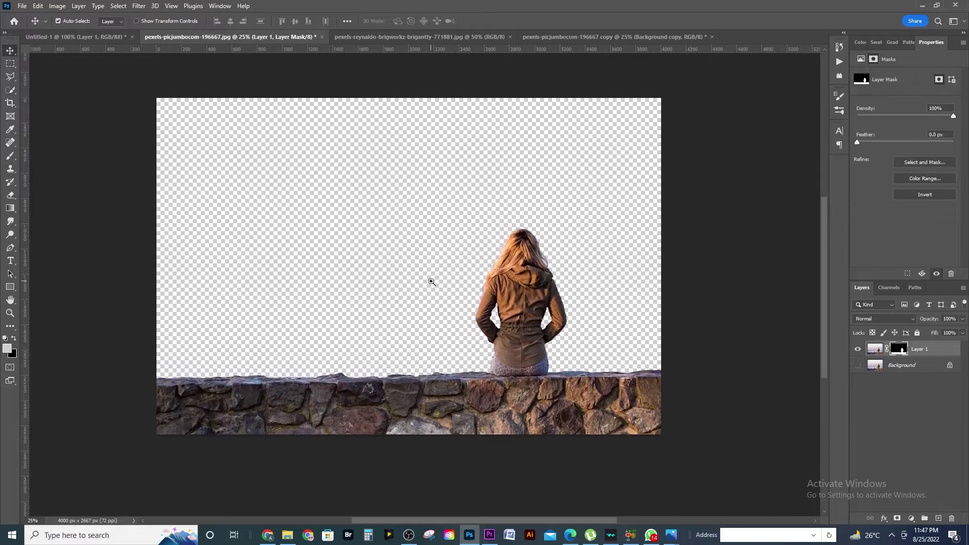
{"action": "left_click_drag", "start_coordinate": [431, 282], "coordinate": [444, 288]}
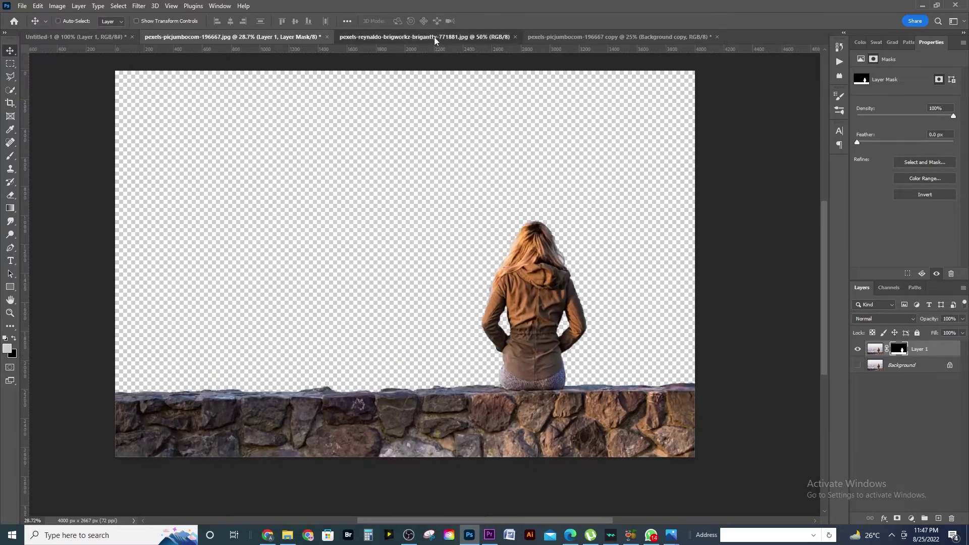
- Copy the entire night skyline photo and paste it as a new layer into the woman document
{"action": "left_click", "coordinate": [434, 38]}
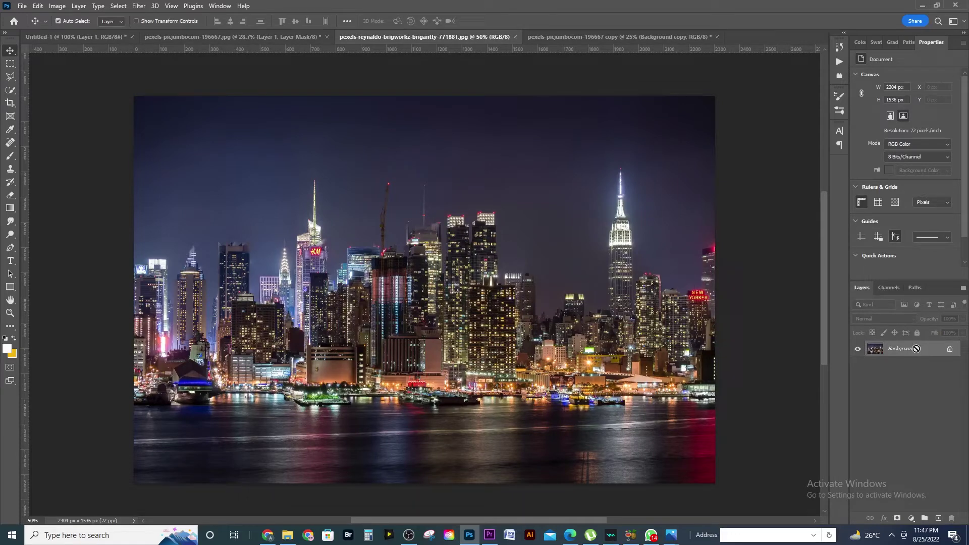
{"action": "key", "text": "ctrl+a"}
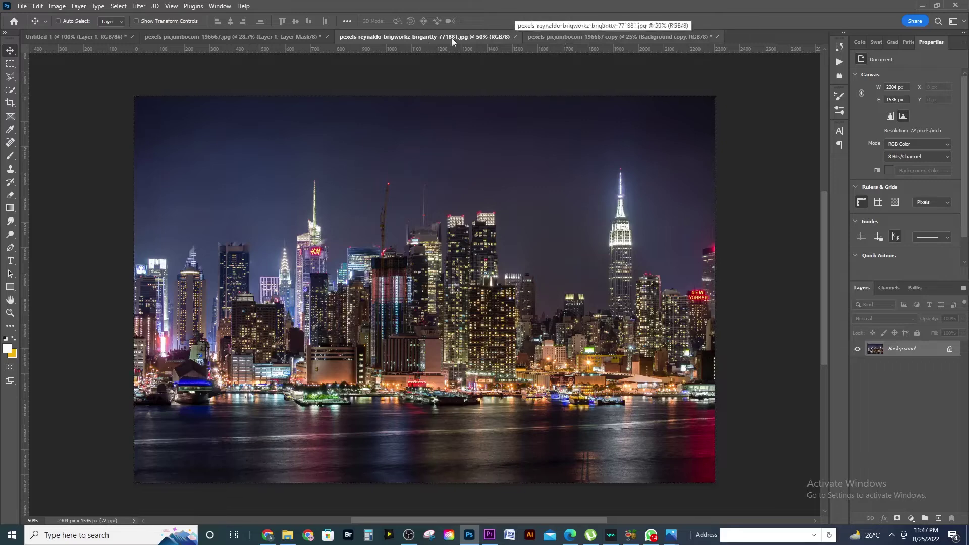
{"action": "left_click", "coordinate": [269, 37]}
{"action": "key", "text": "ctrl+v"}
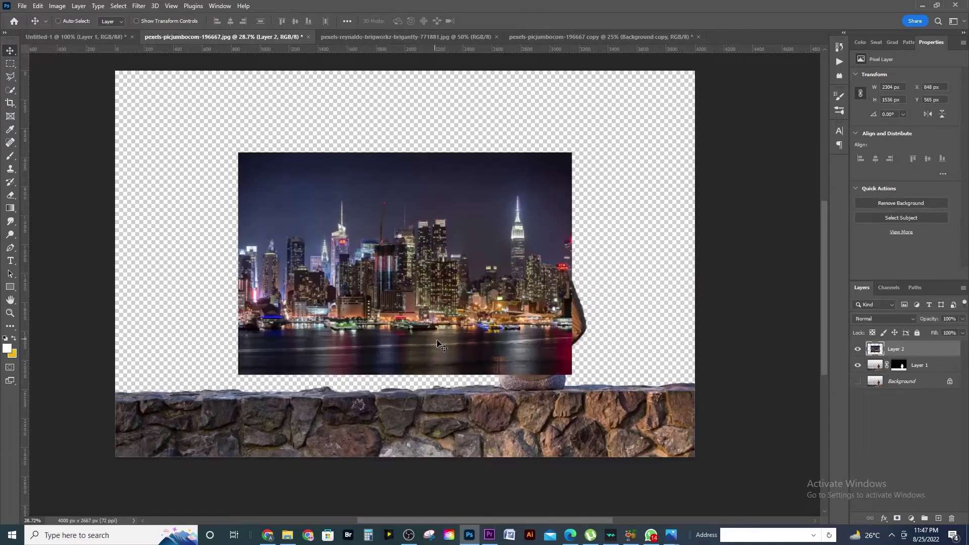
- Scale the pasted skyline to about 174% to span the canvas width and move Layer 1 above it in the layer stack
{"action": "left_click_drag", "start_coordinate": [434, 301], "coordinate": [437, 281]}
{"action": "key", "text": "ctrl+t"}
{"action": "left_click_drag", "start_coordinate": [572, 355], "coordinate": [718, 407]}
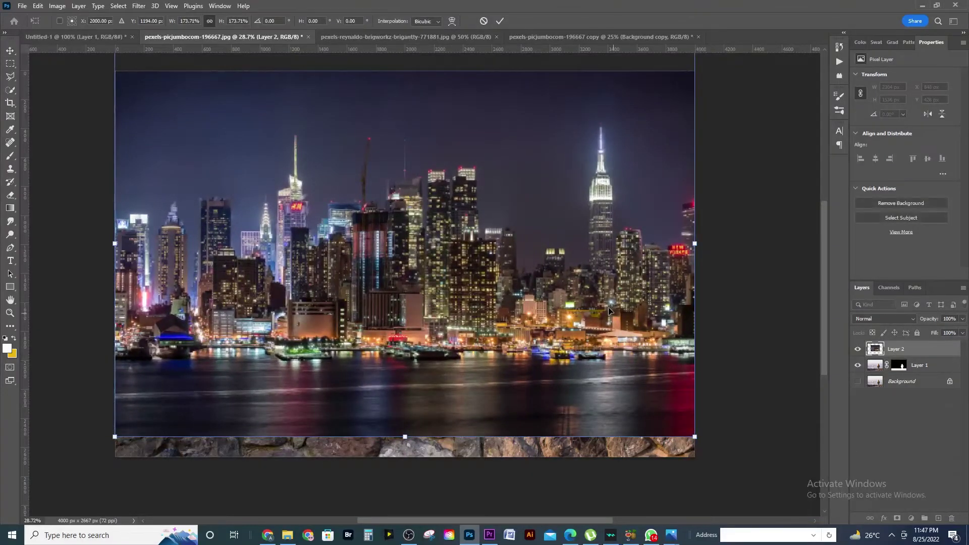
{"action": "key", "text": "Return"}
{"action": "left_click", "coordinate": [925, 367]}
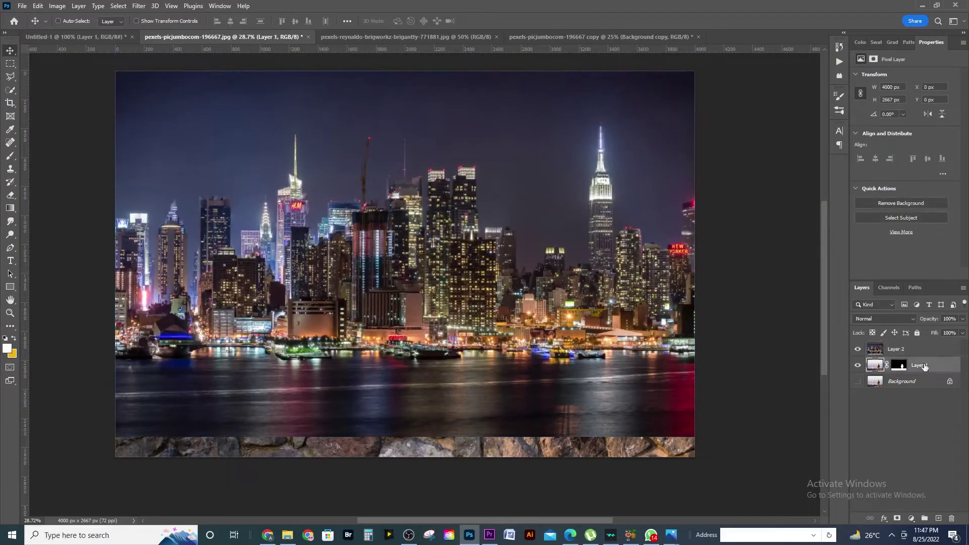
{"action": "left_click_drag", "start_coordinate": [917, 367], "coordinate": [915, 350]}
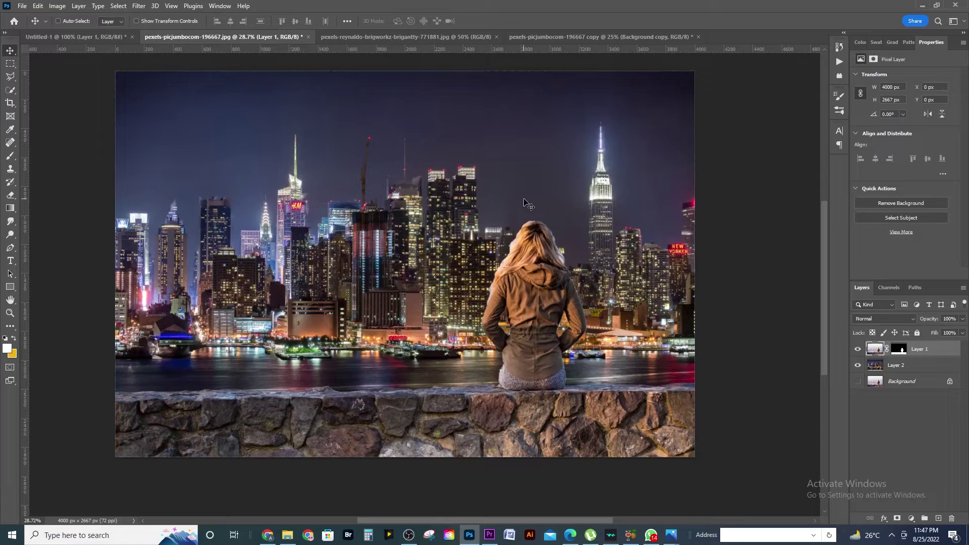
- Add a Color Lookup adjustment layer above Layer 1 using the LateSunset.3DL 3D LUT
{"action": "left_click", "coordinate": [912, 518]}
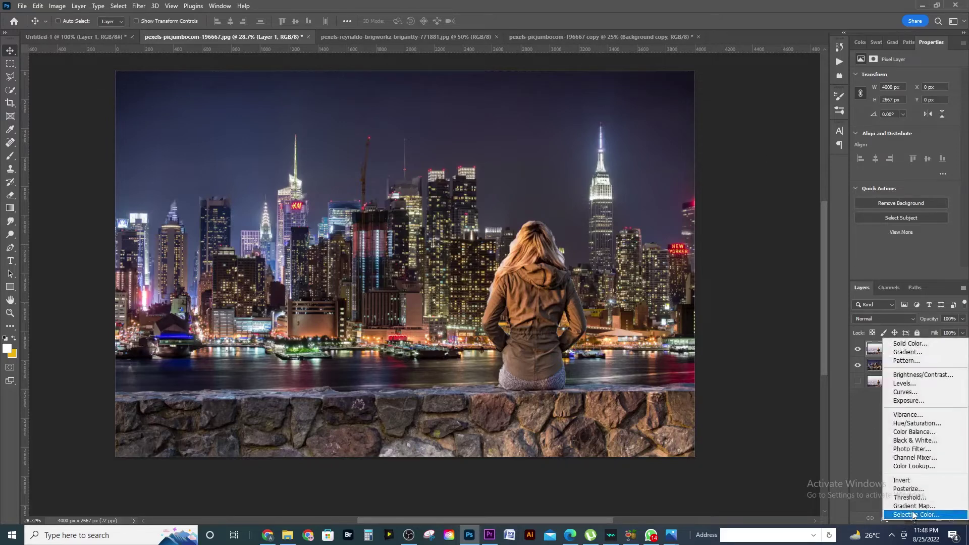
{"action": "left_click", "coordinate": [908, 466]}
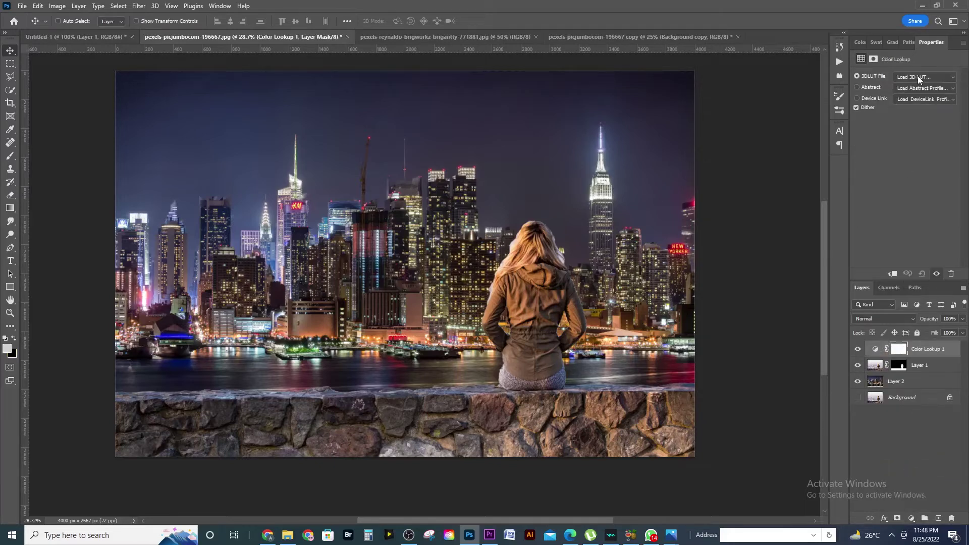
{"action": "left_click", "coordinate": [917, 76]}
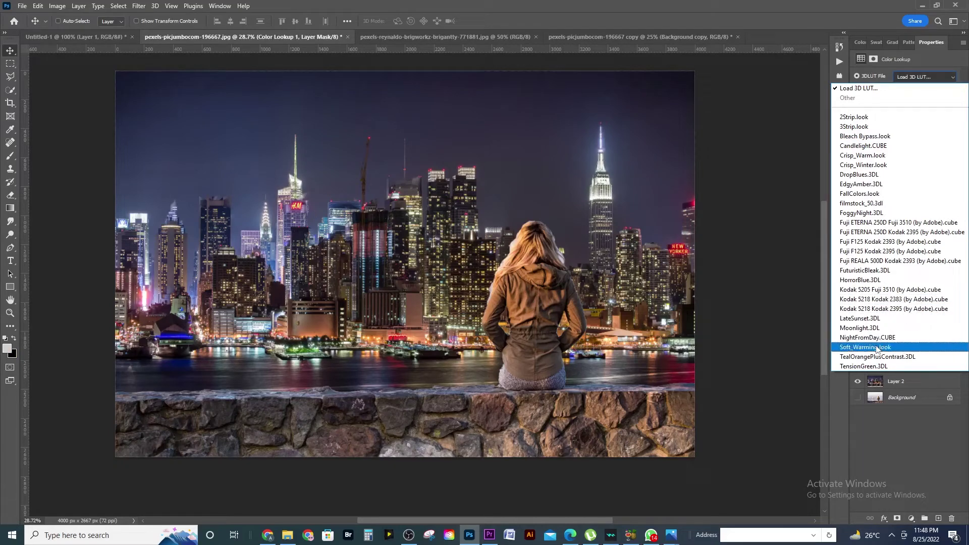
{"action": "left_click", "coordinate": [867, 318]}
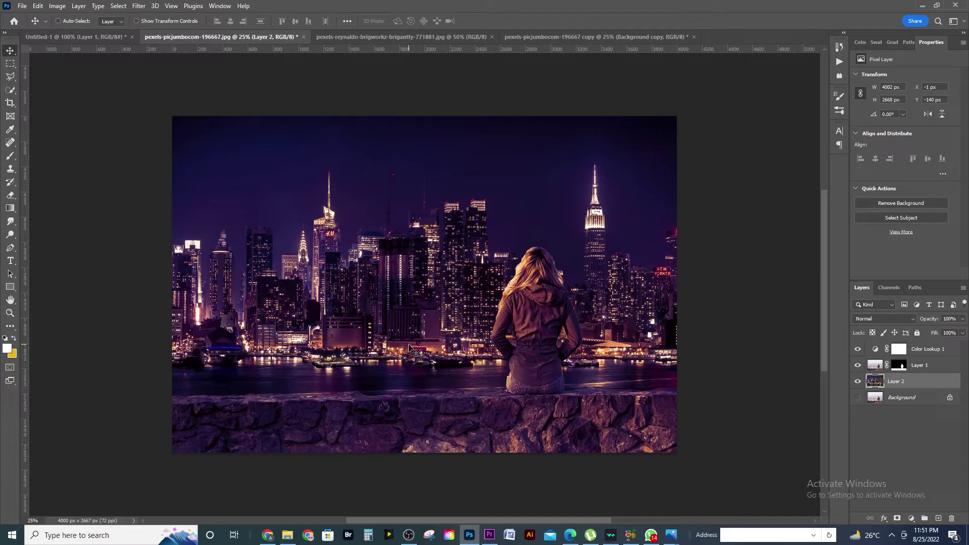
- Convert the skyline's Layer 2 to a smart object and start a Tilt-Shift blur on it
{"action": "right_click", "coordinate": [913, 382]}
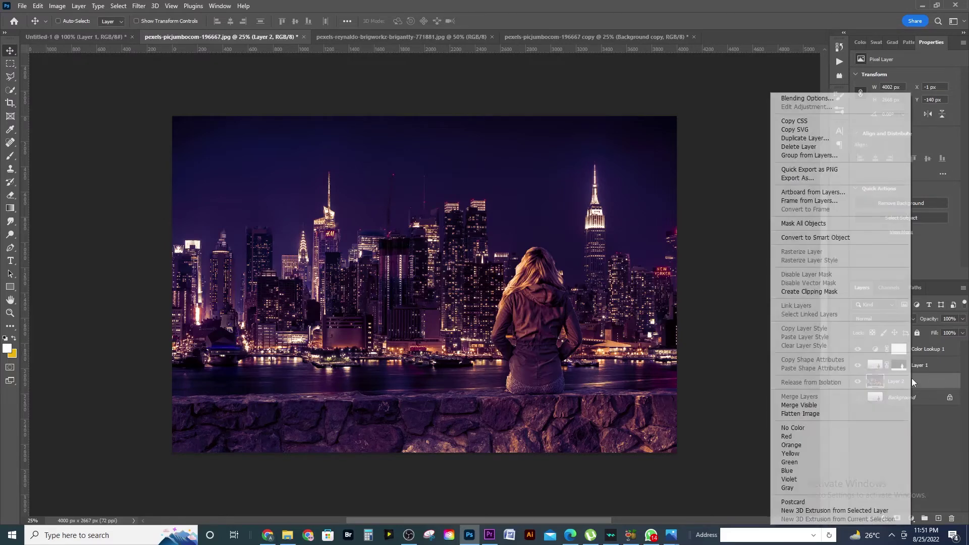
{"action": "left_click", "coordinate": [823, 238]}
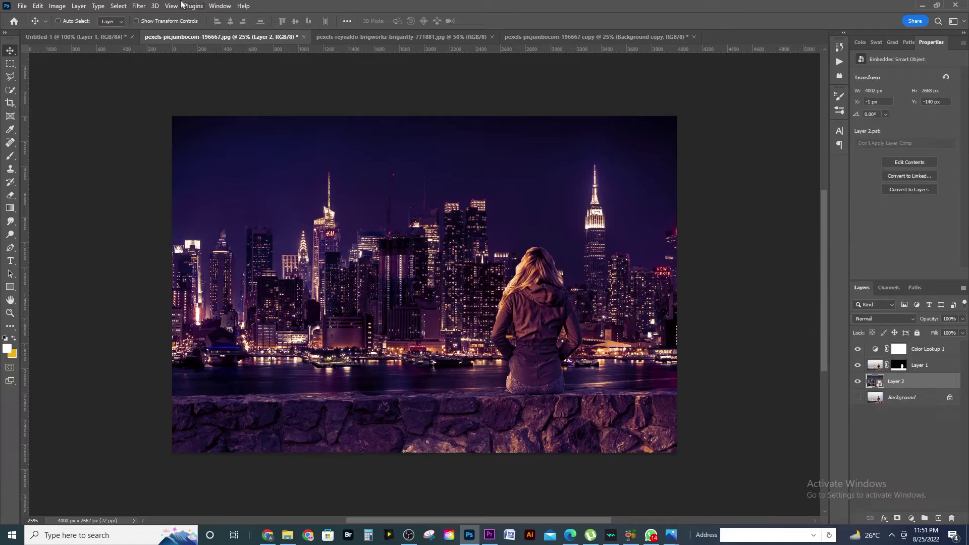
{"action": "left_click", "coordinate": [139, 5]}
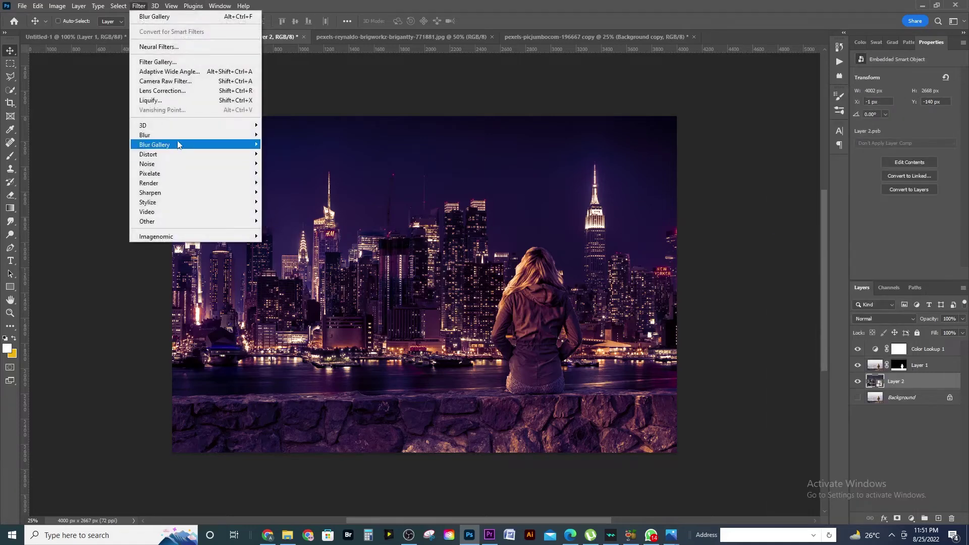
{"action": "mouse_move", "coordinate": [179, 146]}
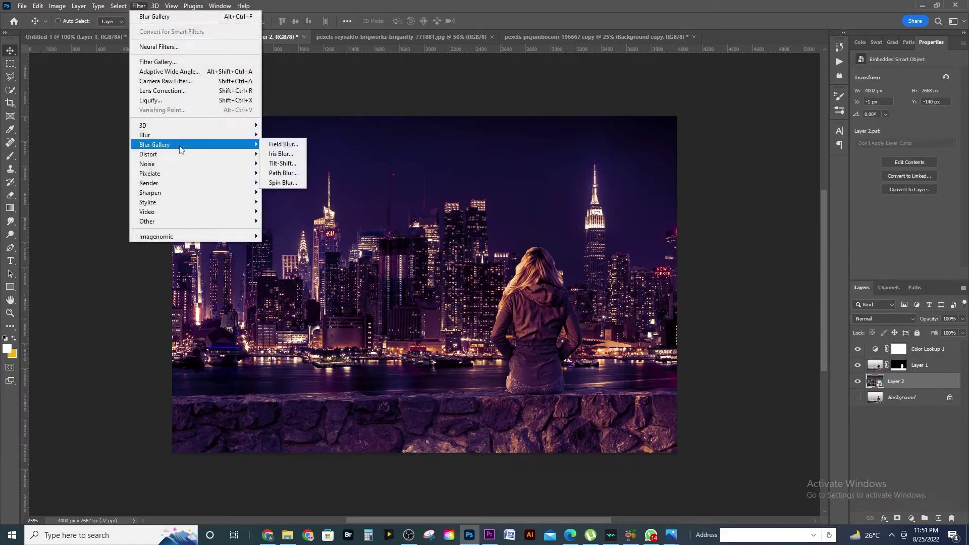
{"action": "left_click", "coordinate": [281, 164]}
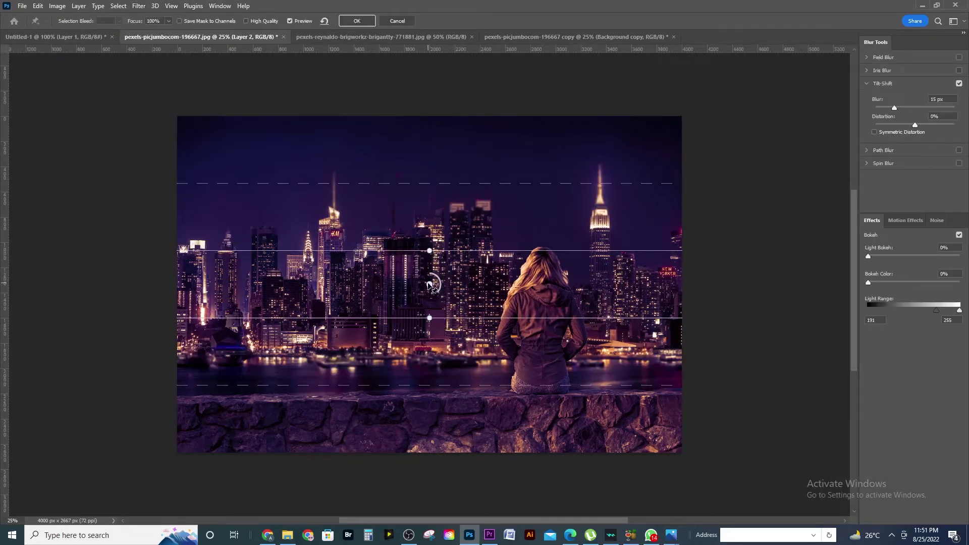
- Apply the Tilt-Shift with a 9 px blur centred on the wall's upper edge, and compare the skyline with and without it
{"action": "left_click_drag", "start_coordinate": [431, 286], "coordinate": [429, 393]}
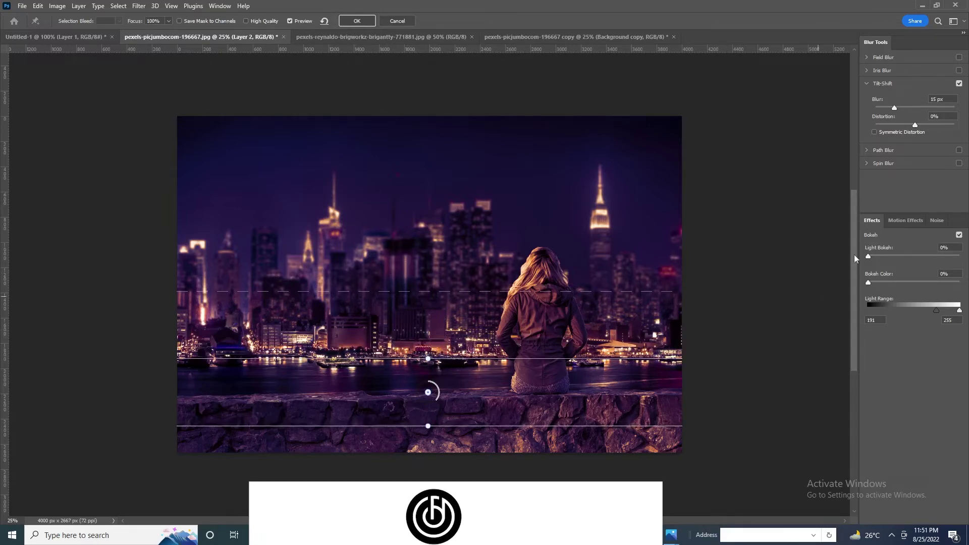
{"action": "left_click_drag", "start_coordinate": [895, 108], "coordinate": [889, 110]}
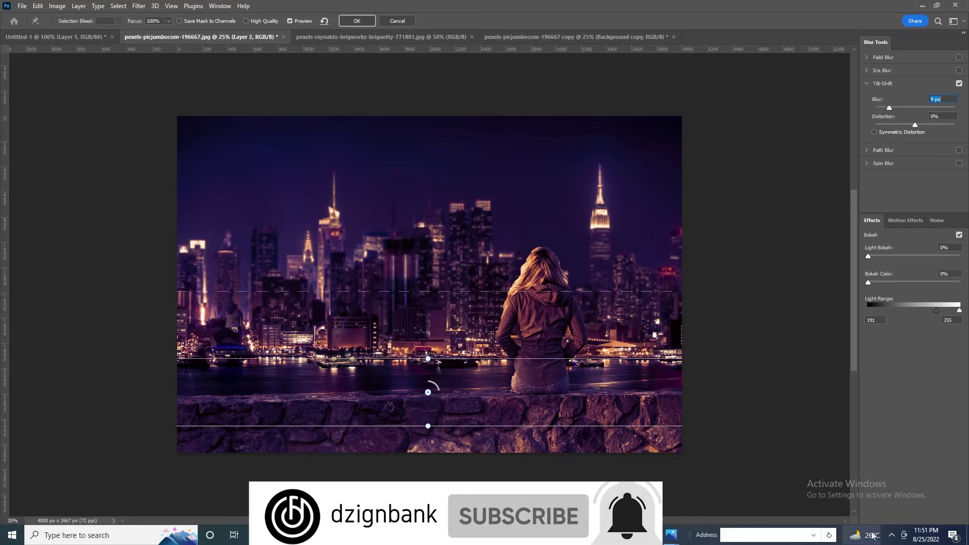
{"action": "left_click", "coordinate": [913, 513]}
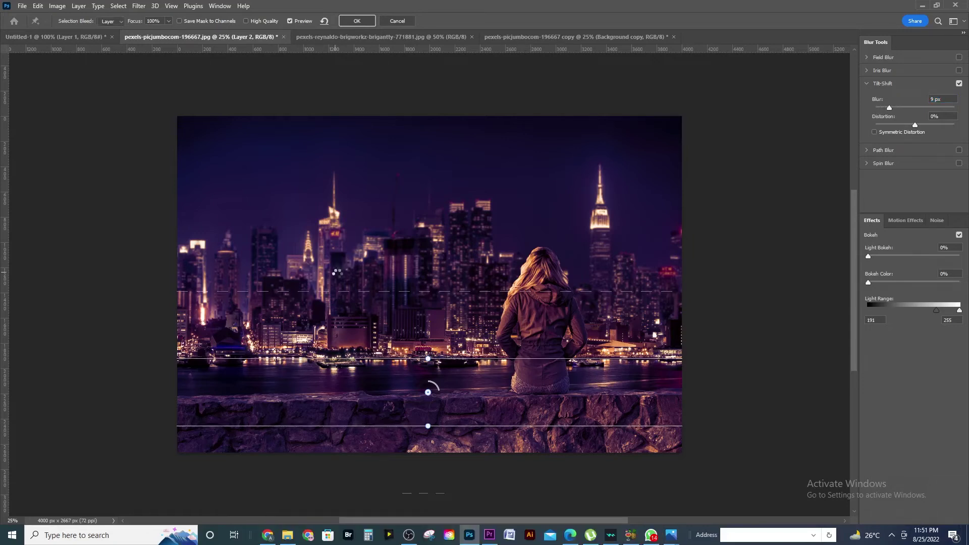
{"action": "key", "text": "h"}
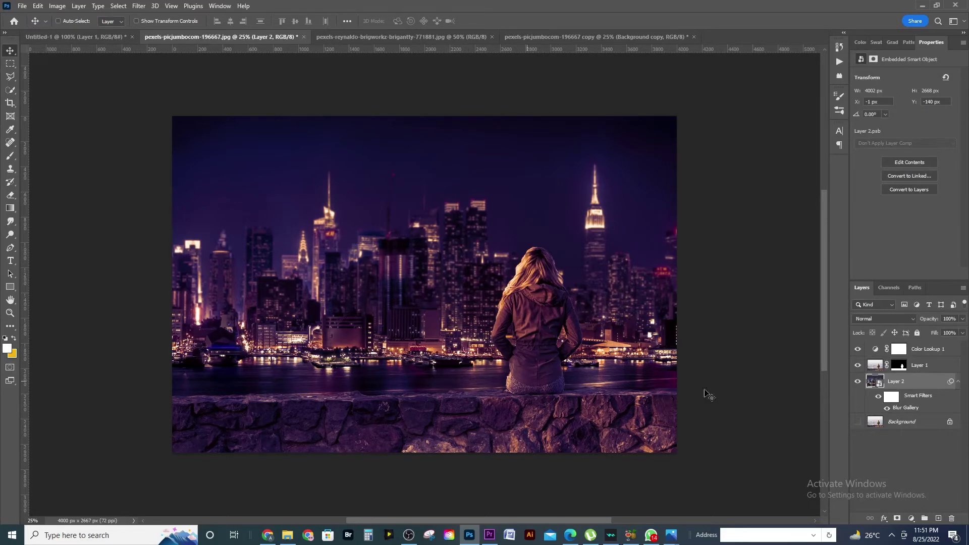
{"action": "left_click", "coordinate": [887, 409]}
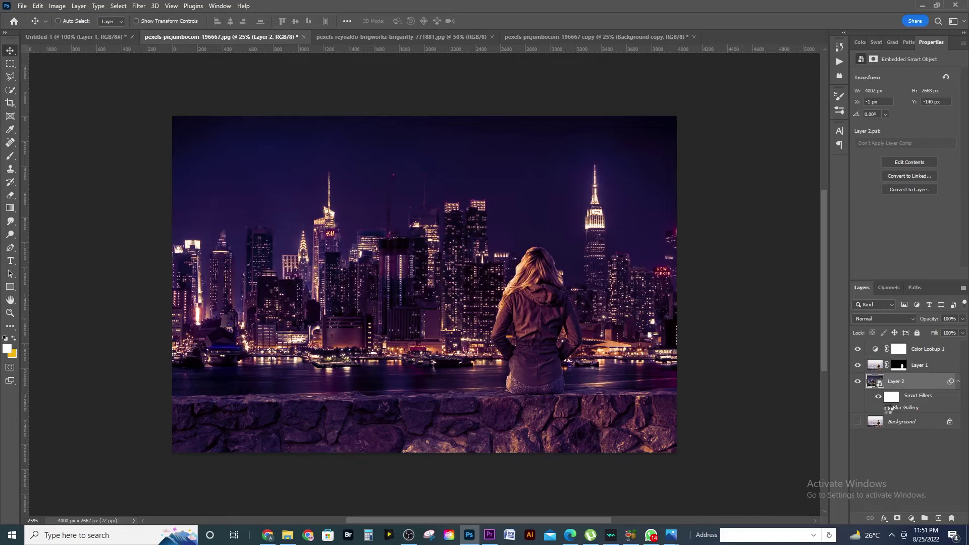
{"action": "left_click", "coordinate": [888, 408]}
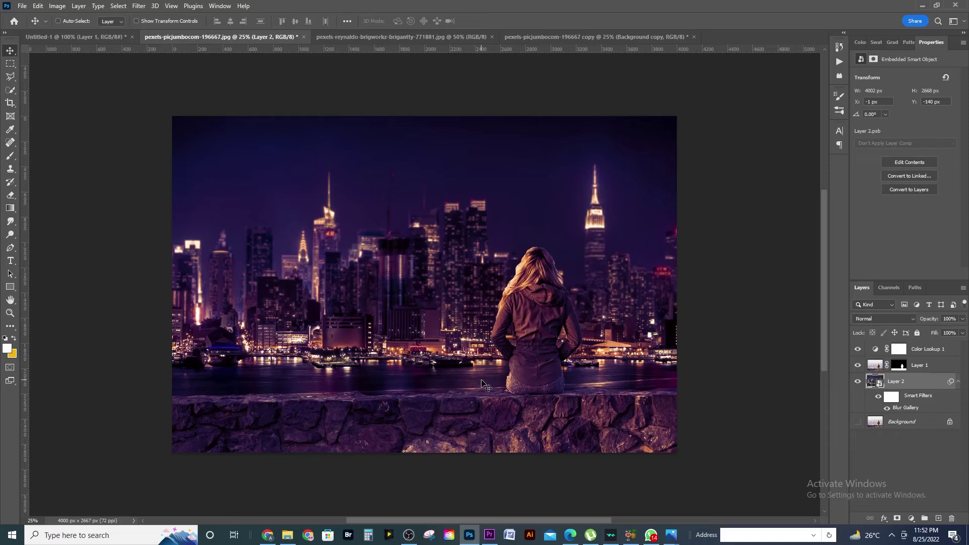
- In the Untitled-1 landscape document, add a Curves adjustment layer with the black point at input 38 and the white point at input 211
{"action": "left_click", "coordinate": [62, 37]}
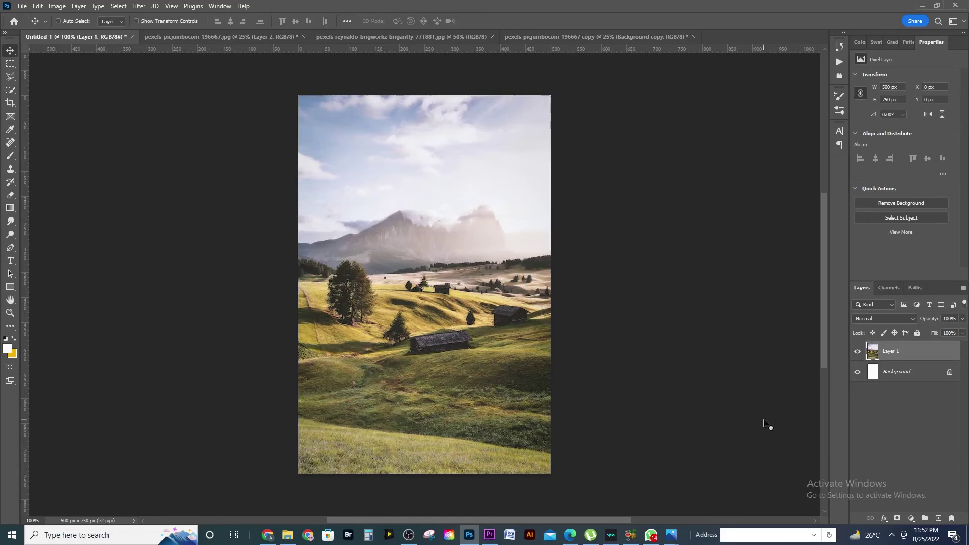
{"action": "left_click", "coordinate": [911, 520]}
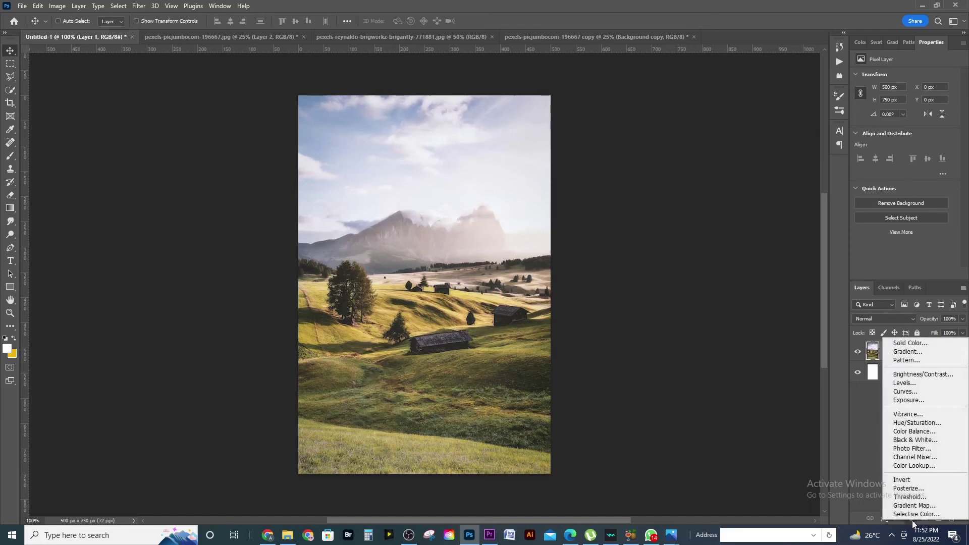
{"action": "left_click", "coordinate": [907, 391]}
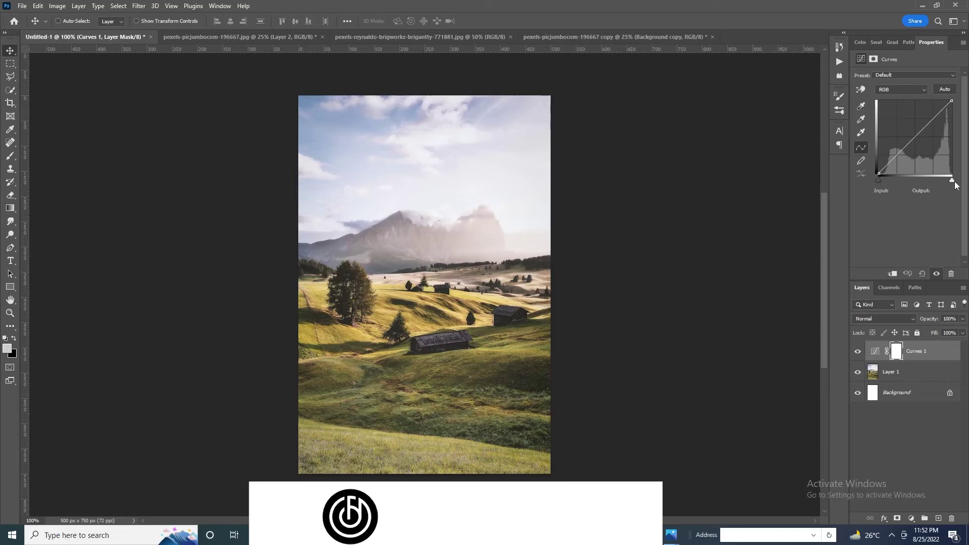
{"action": "left_click", "coordinate": [878, 181]}
{"action": "left_click_drag", "start_coordinate": [878, 180], "coordinate": [890, 180]}
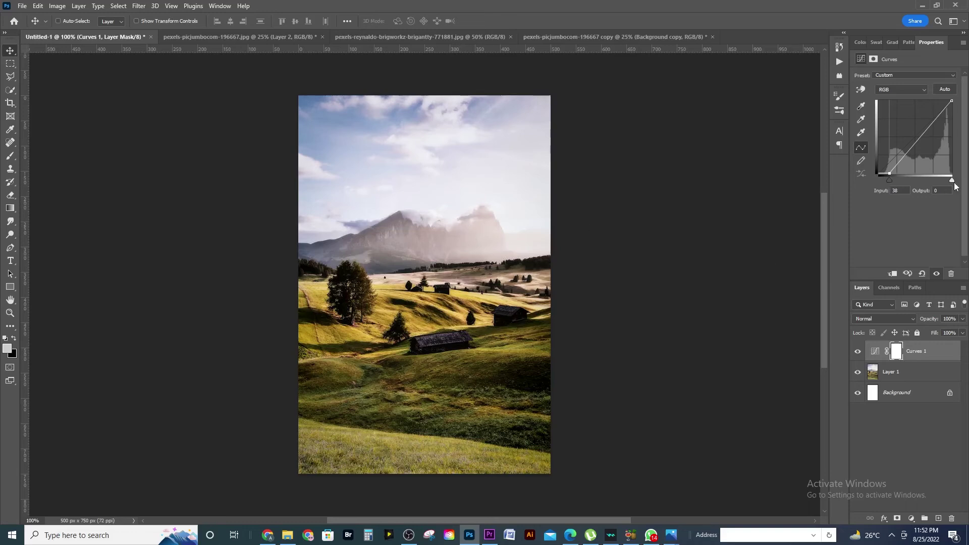
{"action": "left_click_drag", "start_coordinate": [952, 180], "coordinate": [939, 186]}
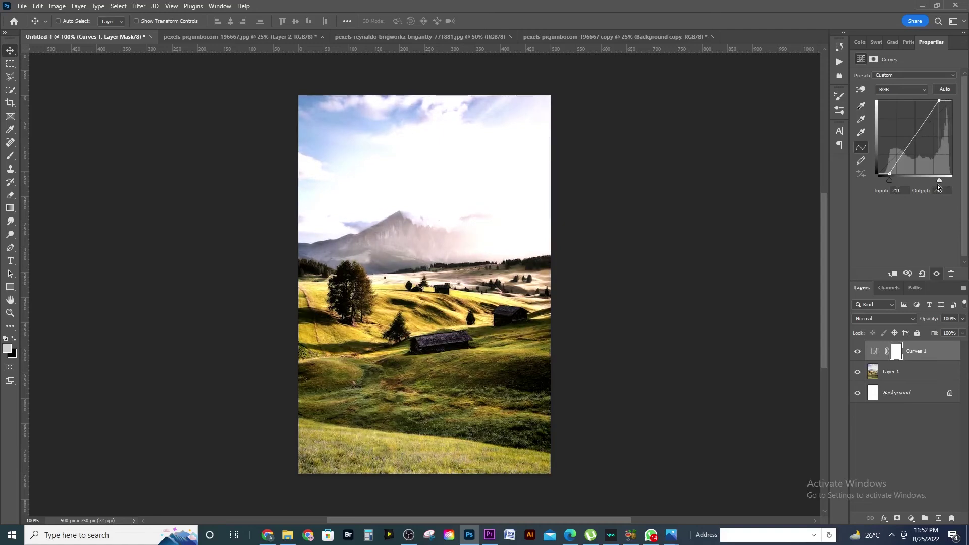
- Compare the landscape with and without the Curves adjustment by switching its visibility off and on
{"action": "left_click", "coordinate": [858, 353]}
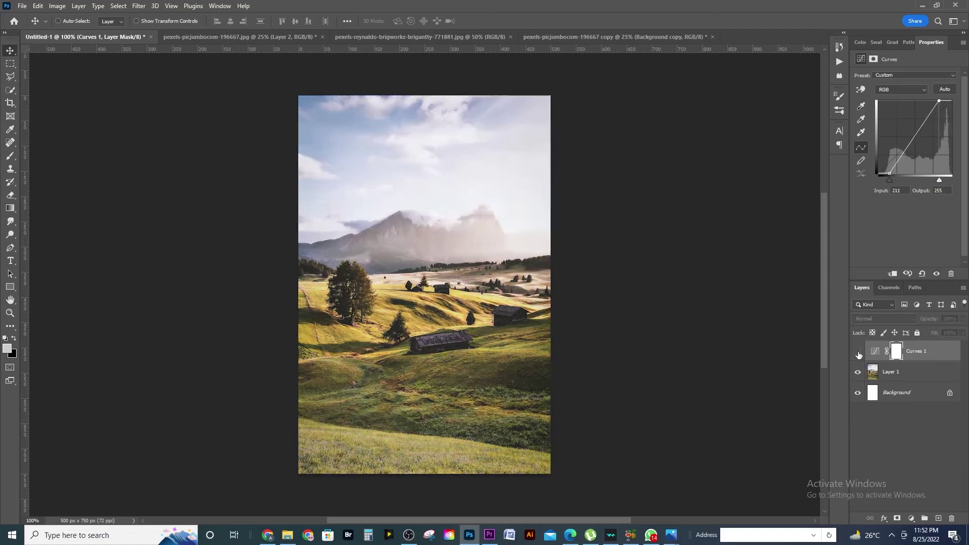
{"action": "left_click", "coordinate": [858, 354]}
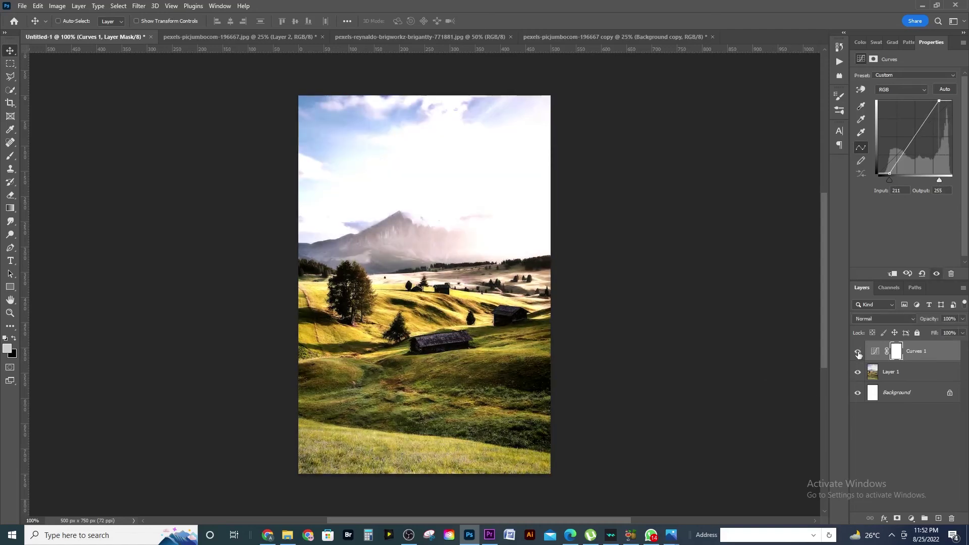
{"action": "left_click", "coordinate": [859, 353]}
{"action": "left_click", "coordinate": [859, 354]}
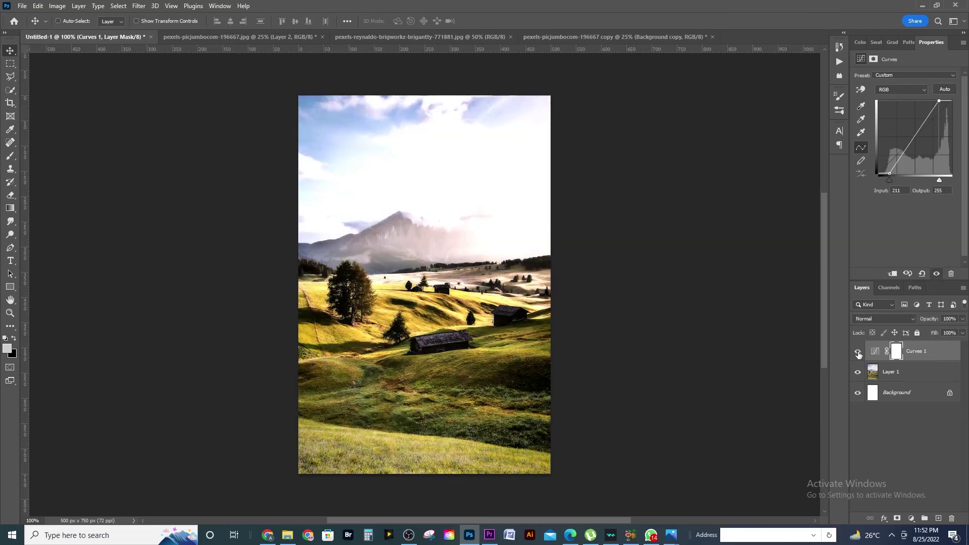